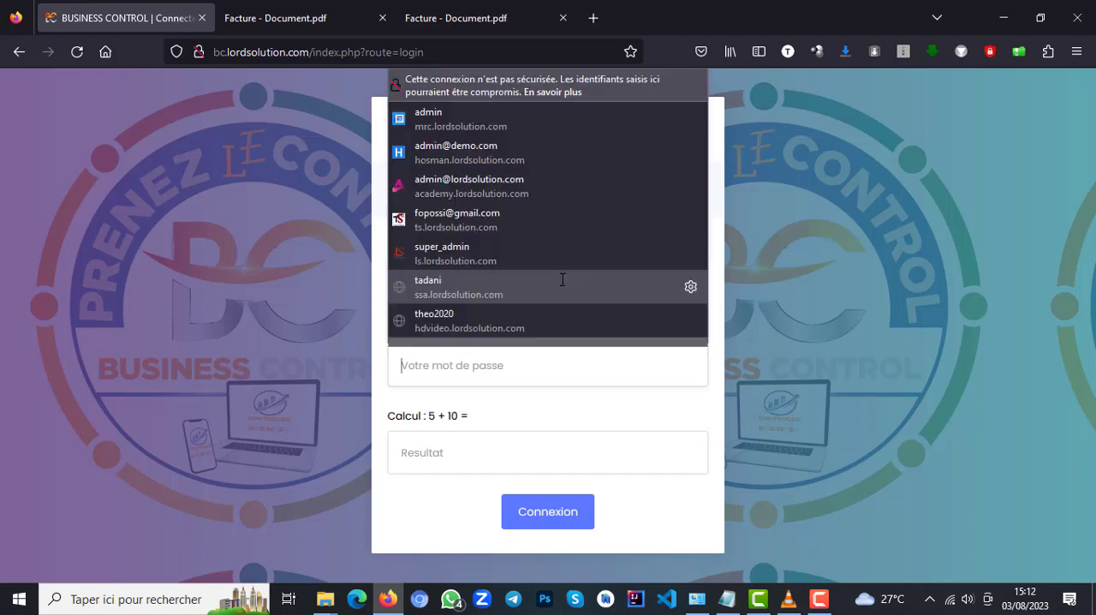
Log in with the saved account's username and password, answering the security calculation with 15.
{"action": "left_click", "coordinate": [562, 279]}
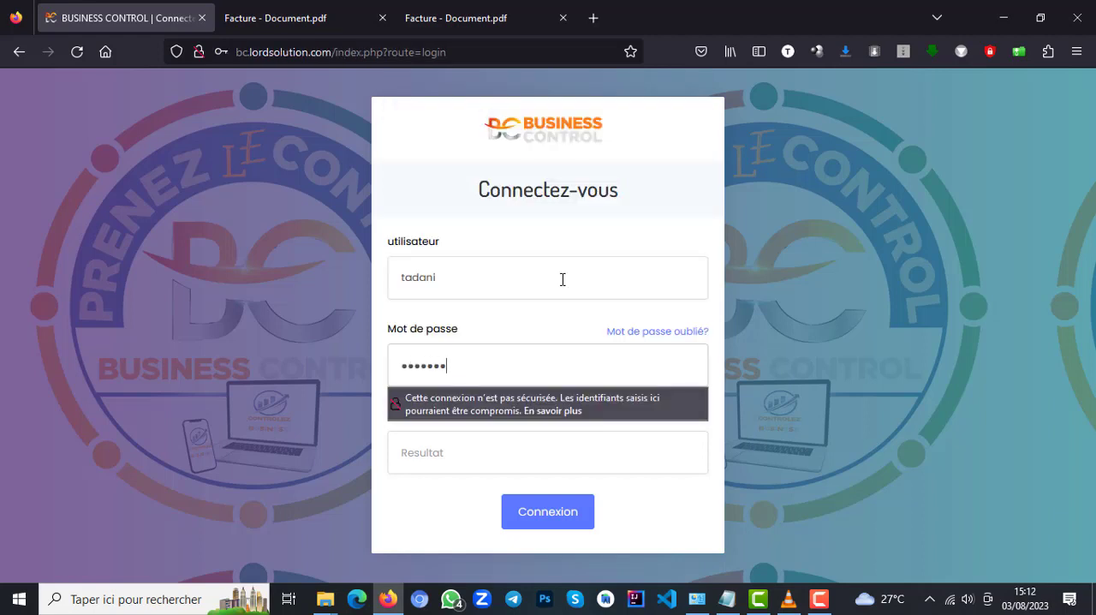
{"action": "type", "text": "•"}
{"action": "key", "text": "Tab"}
{"action": "key", "text": "Tab"}
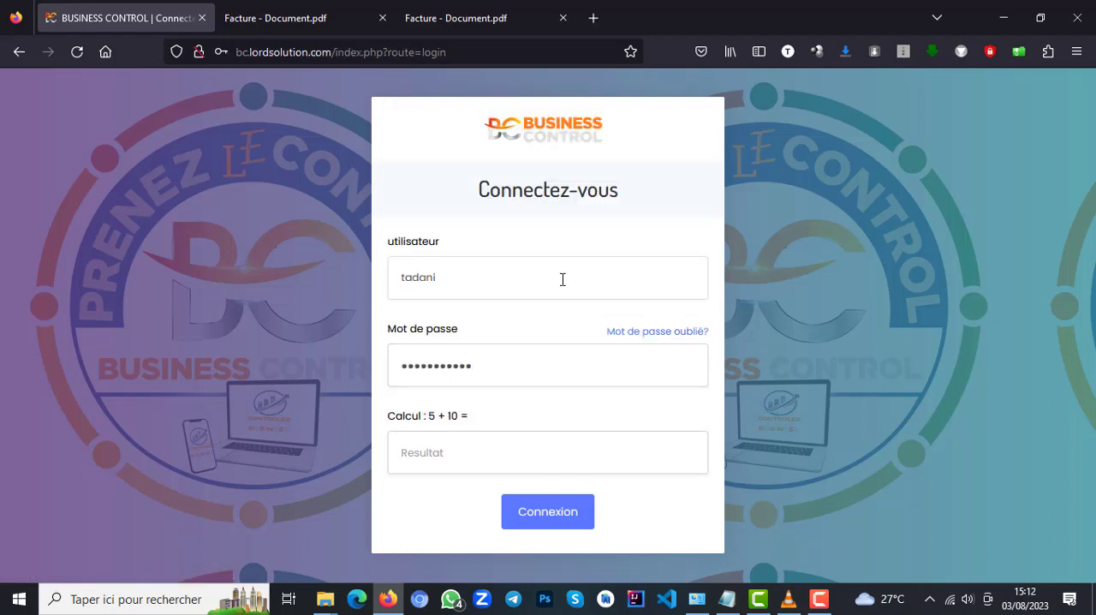
{"action": "type", "text": "15"}
{"action": "key", "text": "Return"}
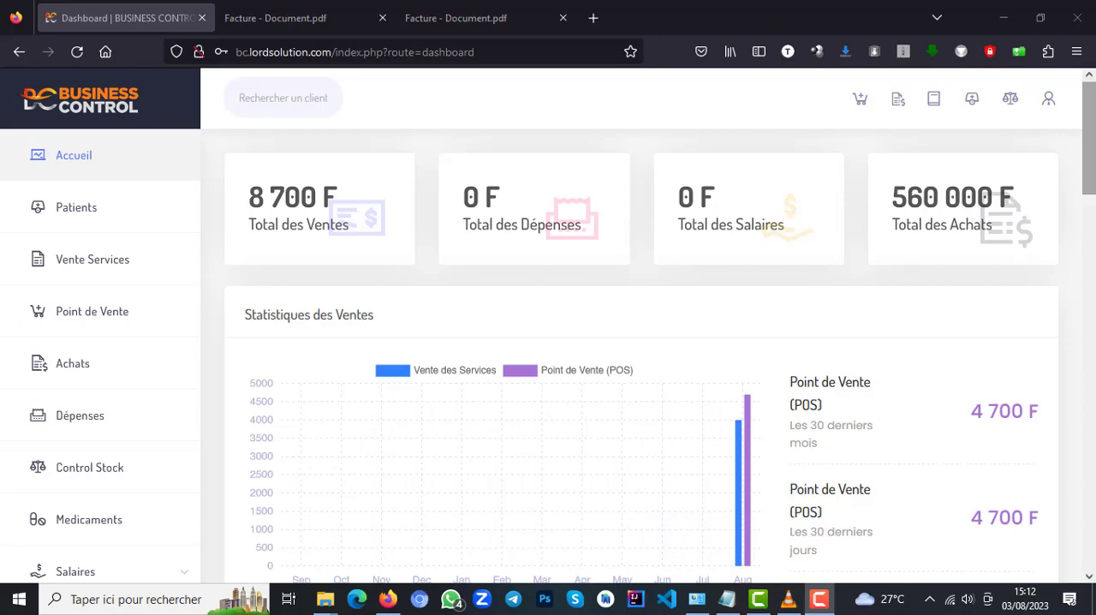
Look over the dashboard's sales figures and open the Patients list.
{"action": "left_click_drag", "start_coordinate": [1092, 177], "coordinate": [1076, 155]}
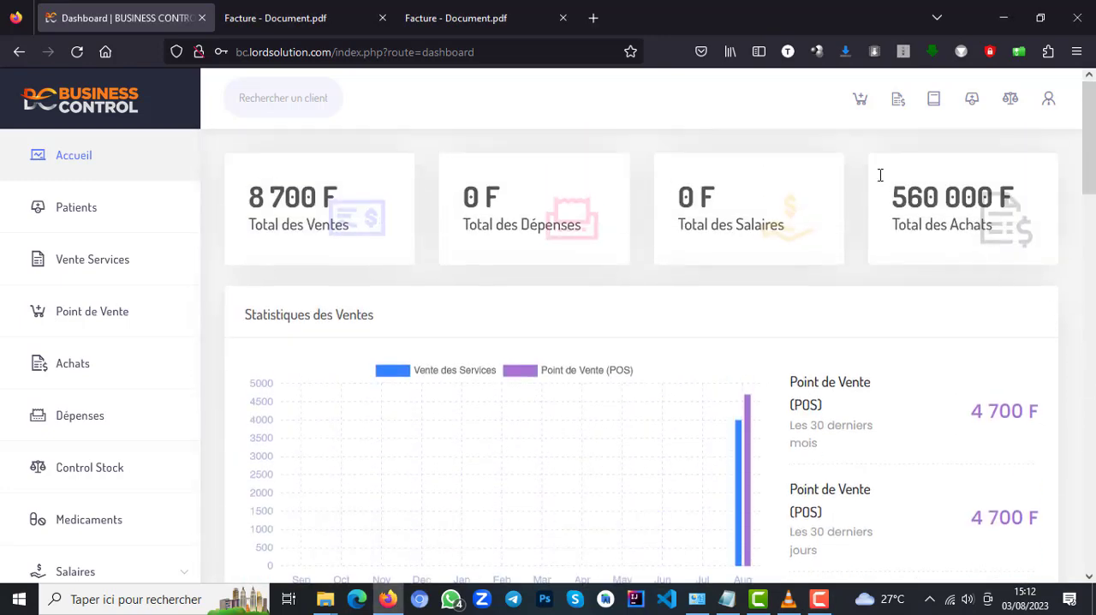
{"action": "mouse_move", "coordinate": [1093, 147]}
{"action": "left_mouse_down"}
{"action": "mouse_move", "coordinate": [1090, 248]}
{"action": "mouse_move", "coordinate": [1085, 133]}
{"action": "left_mouse_up"}
{"action": "left_click", "coordinate": [93, 222]}
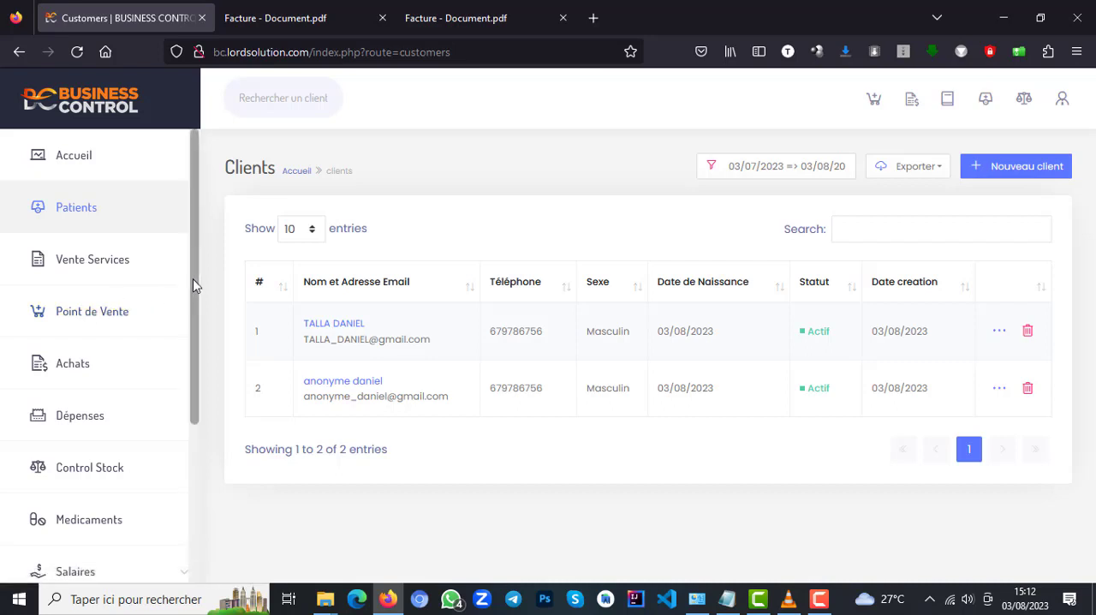
Open the Service ou Produit catalogue from the Réglages section to review the services on offer.
{"action": "left_click_drag", "start_coordinate": [193, 285], "coordinate": [207, 519]}
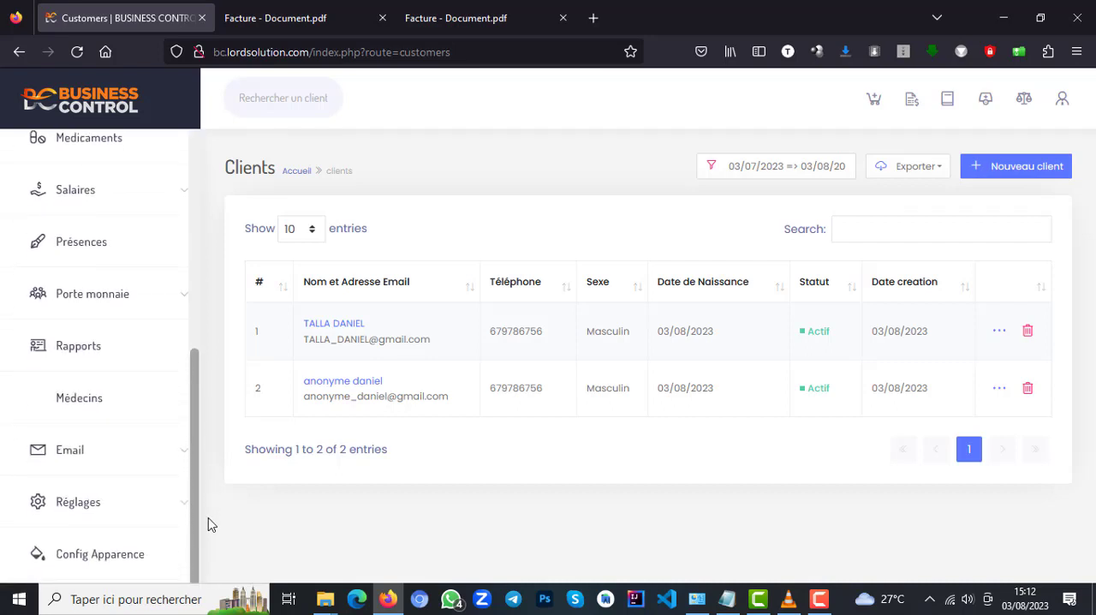
{"action": "left_click", "coordinate": [109, 503]}
{"action": "left_click_drag", "start_coordinate": [193, 463], "coordinate": [200, 539]}
{"action": "left_click", "coordinate": [87, 540]}
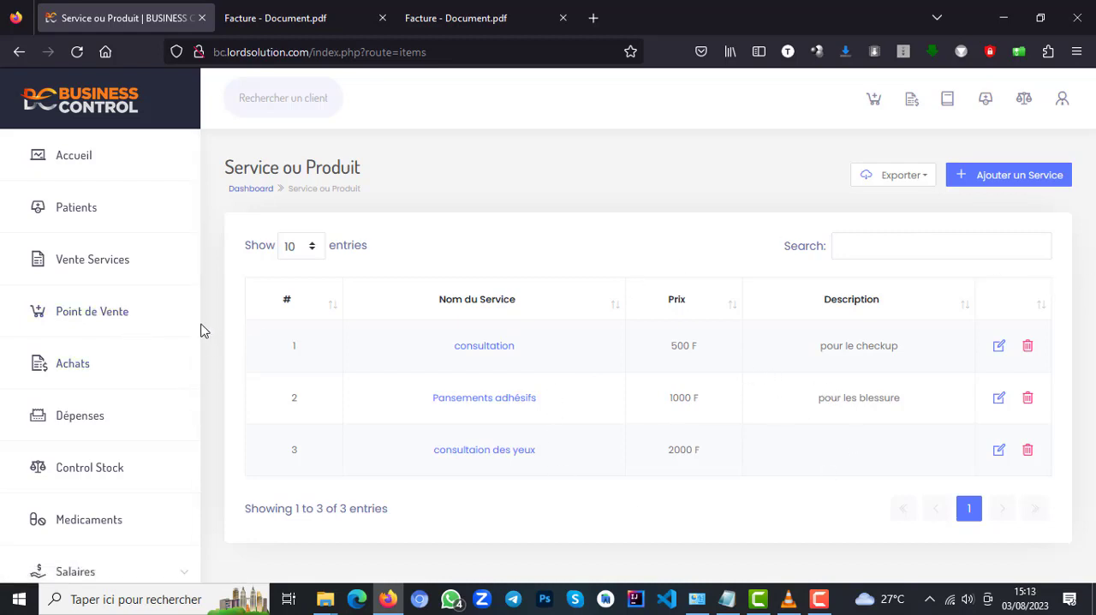
Open the Medicaments list and examine each product's stock quantity and status.
{"action": "left_click", "coordinate": [91, 522]}
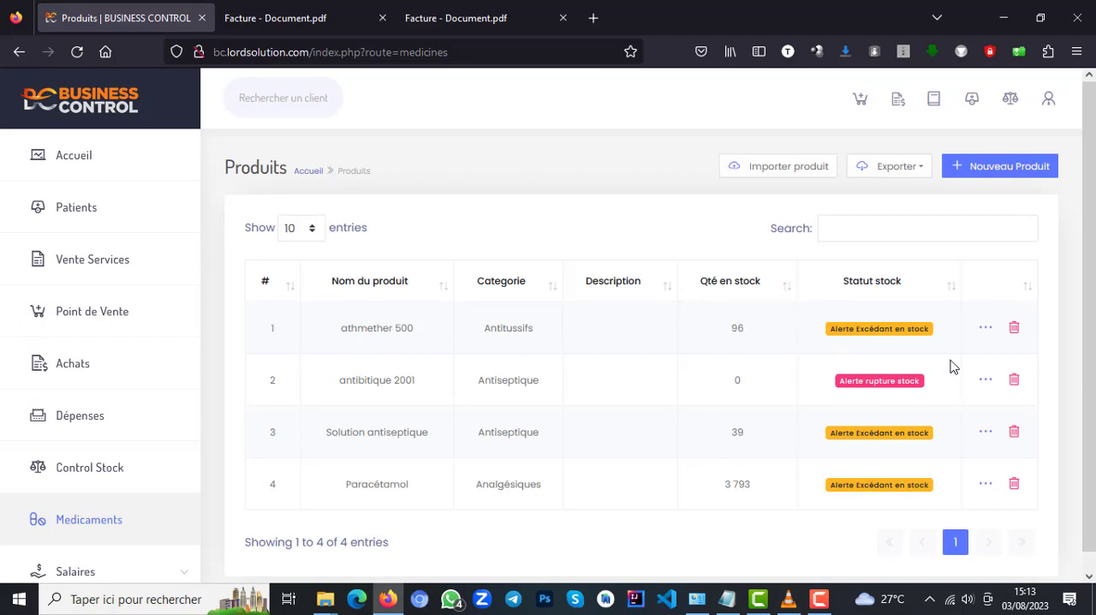
{"action": "mouse_move", "coordinate": [1089, 336]}
{"action": "left_mouse_down"}
{"action": "mouse_move", "coordinate": [1090, 395]}
{"action": "mouse_move", "coordinate": [1092, 319]}
{"action": "left_mouse_up"}
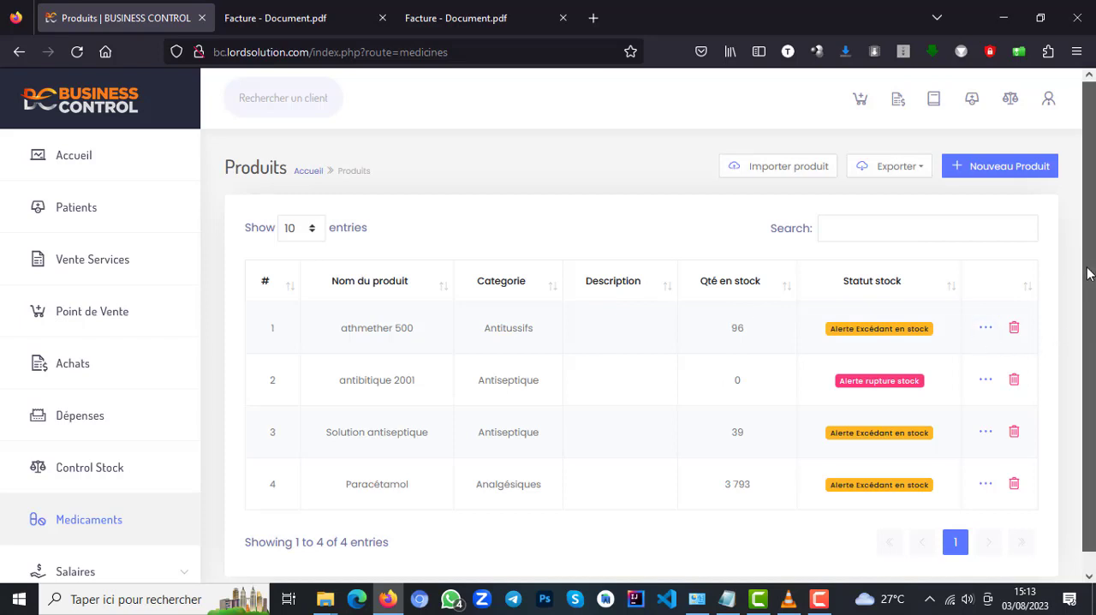
{"action": "left_click_drag", "start_coordinate": [1089, 249], "coordinate": [1090, 397]}
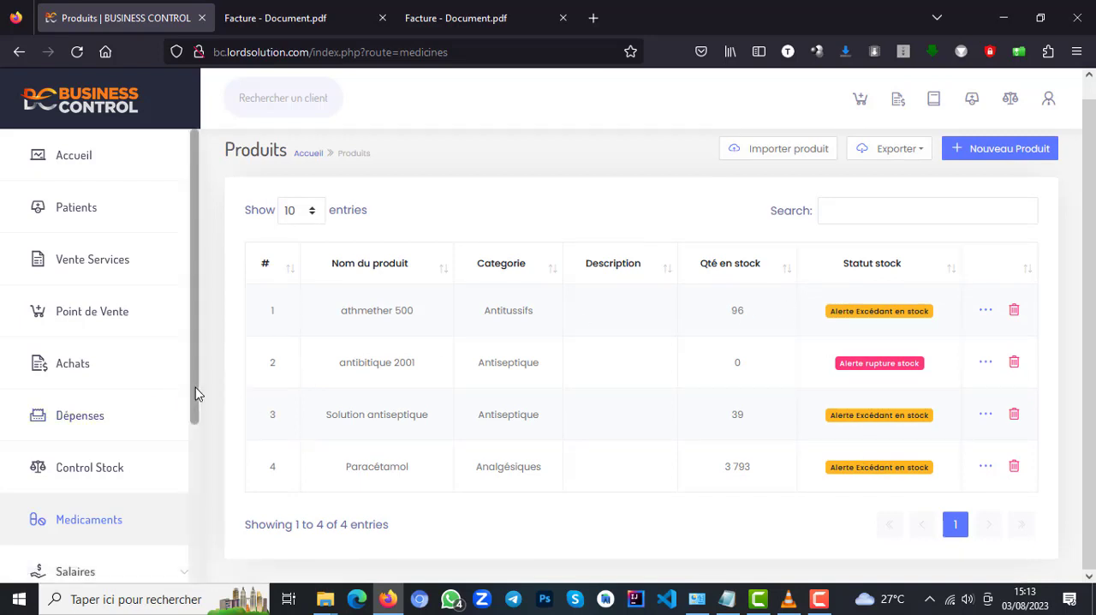
{"action": "scroll", "coordinate": [192, 406], "scroll_direction": "down", "scroll_amount": 2}
{"action": "scroll", "coordinate": [181, 360], "scroll_direction": "up", "scroll_amount": 2}
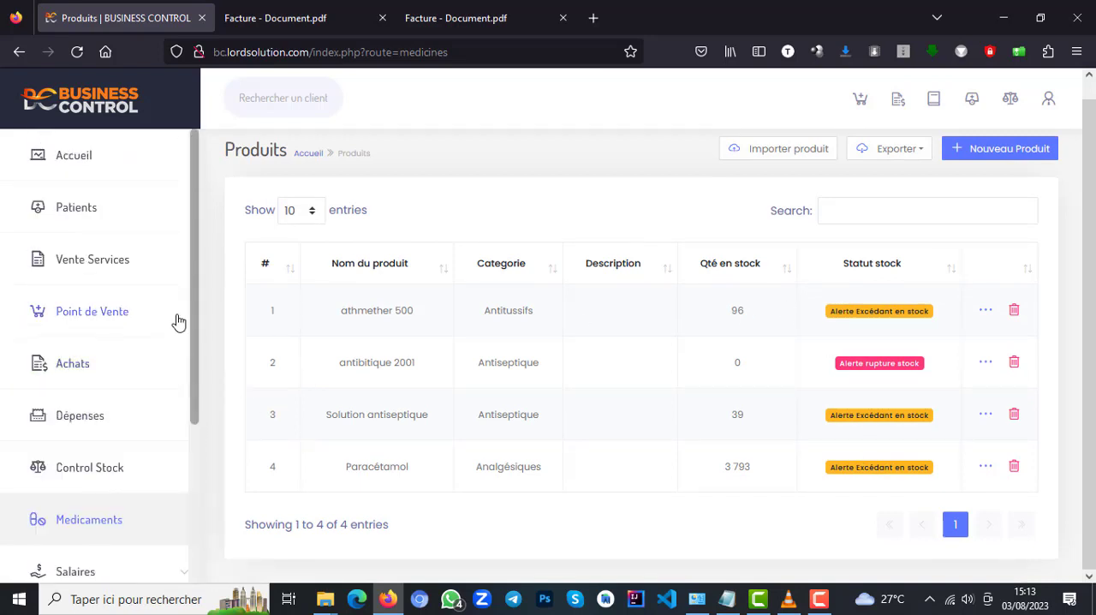
Start a new service sale under Vente Services for the existing client, with the payment status Non Payée.
{"action": "left_click", "coordinate": [112, 269]}
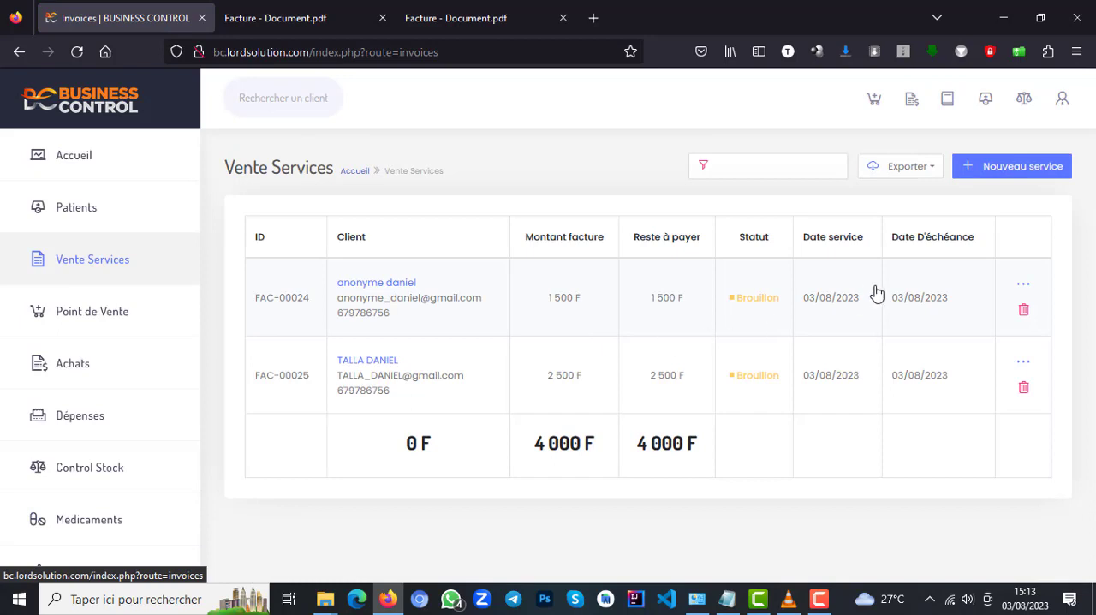
{"action": "left_click", "coordinate": [1015, 178]}
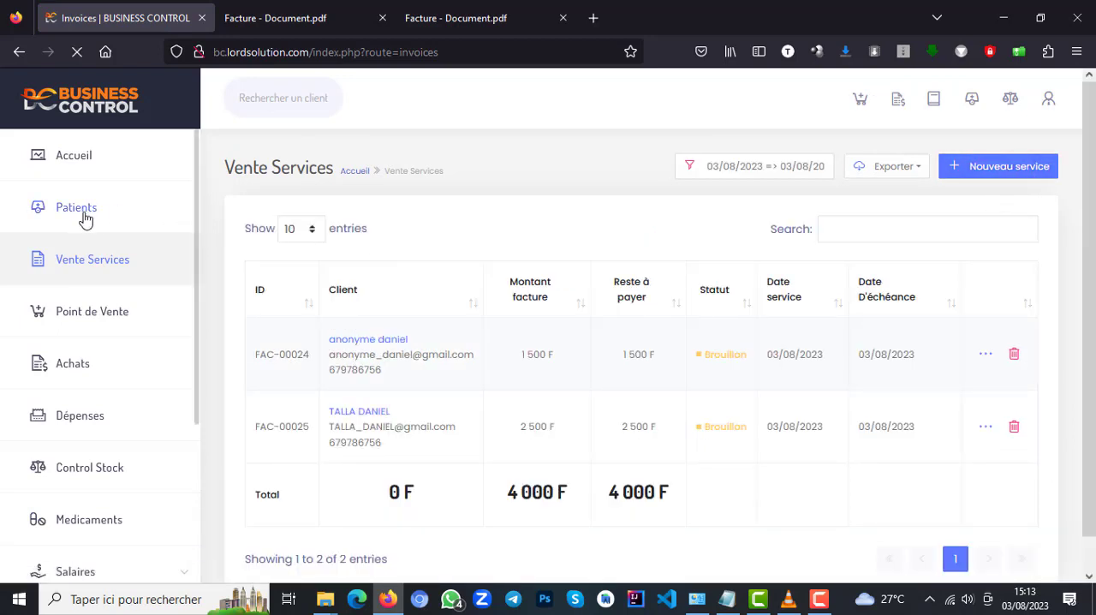
{"action": "left_click", "coordinate": [981, 172]}
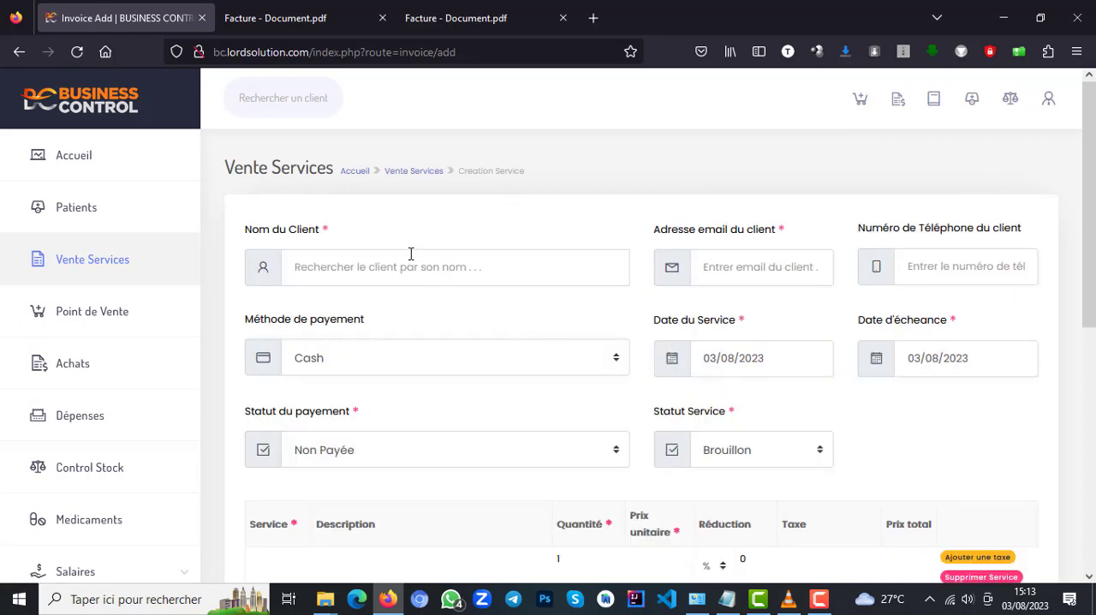
{"action": "type", "text": "tall"}
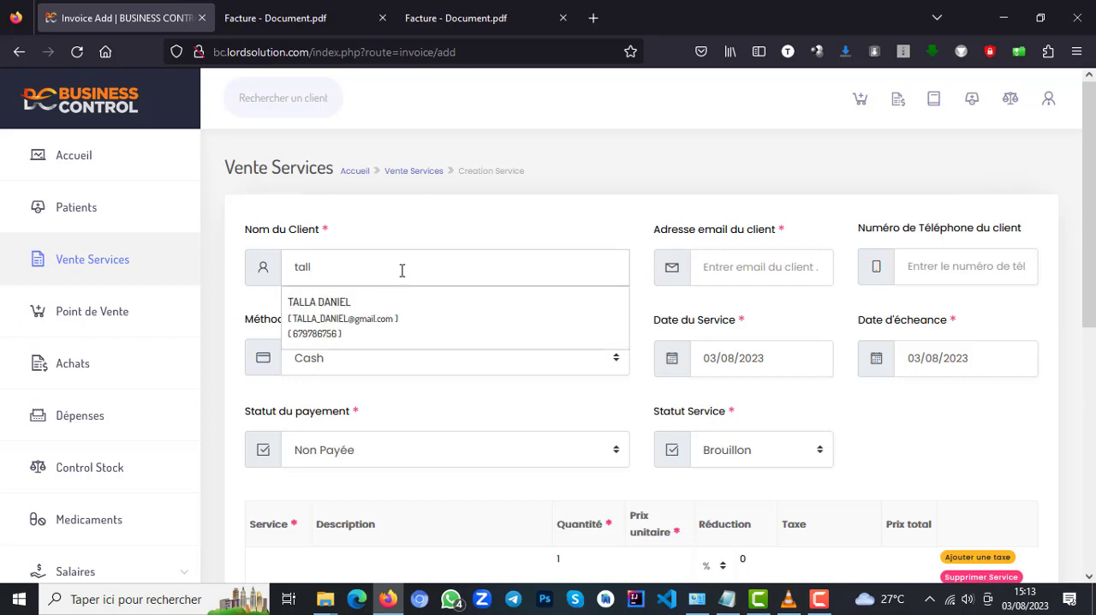
{"action": "left_click", "coordinate": [322, 326]}
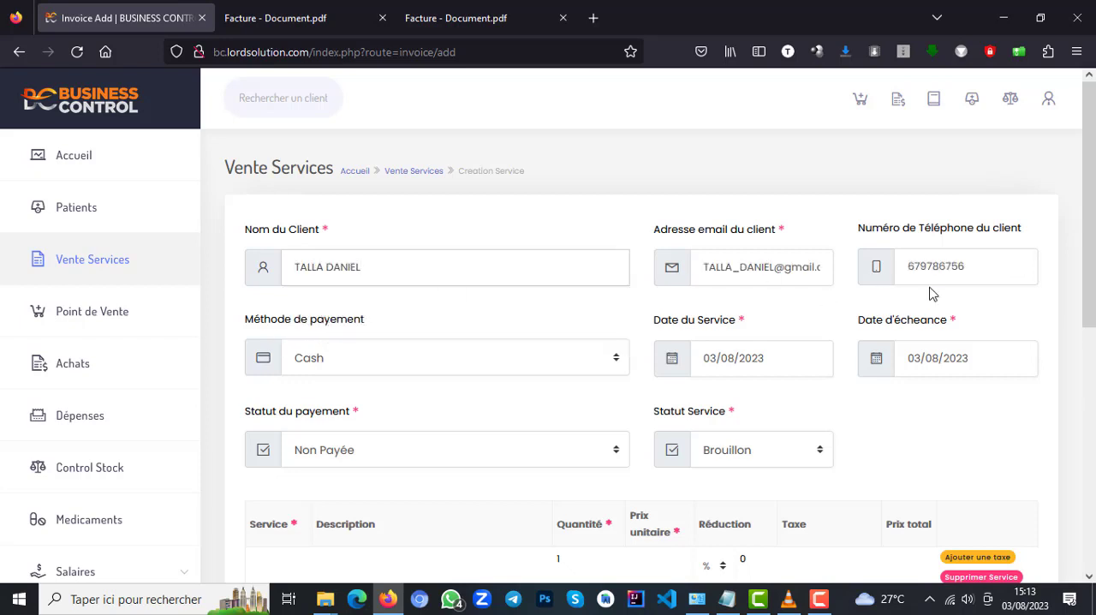
{"action": "scroll", "coordinate": [603, 288], "scroll_direction": "down", "scroll_amount": 3}
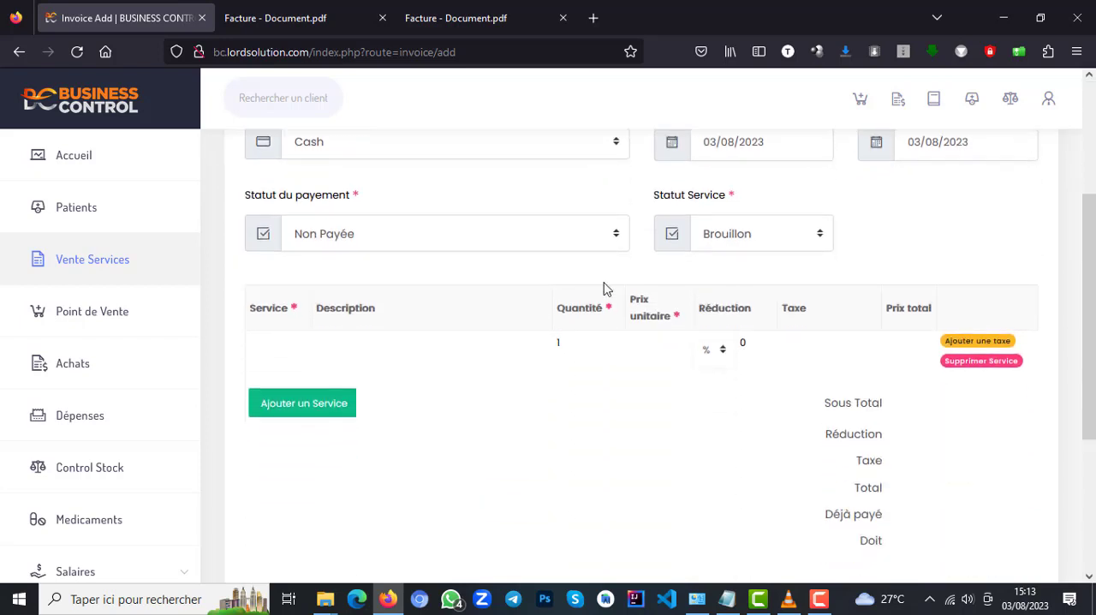
{"action": "left_click", "coordinate": [418, 243]}
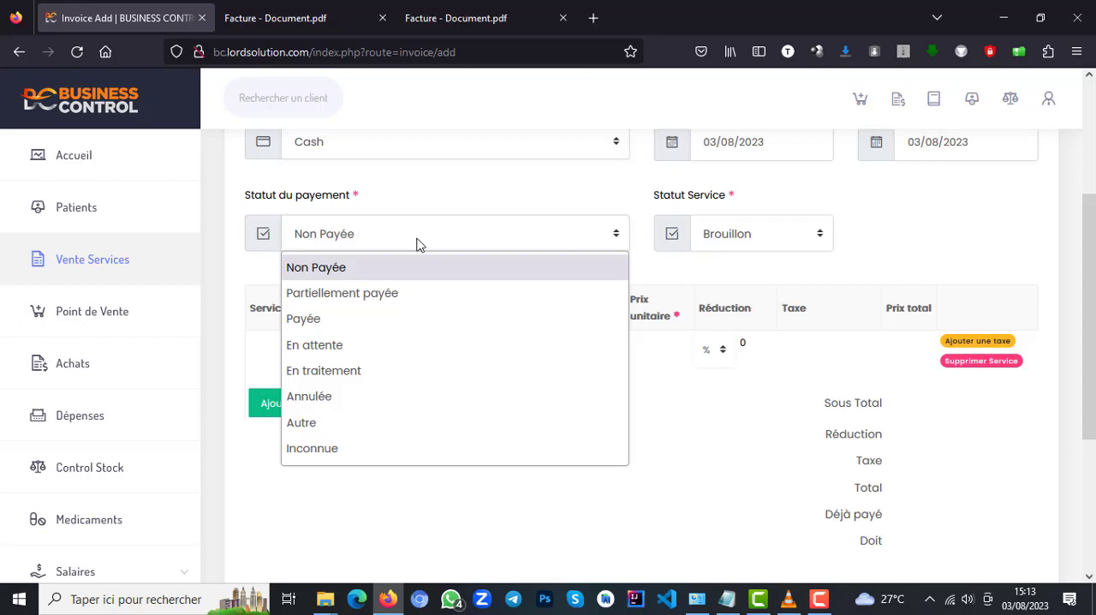
{"action": "left_click", "coordinate": [323, 274]}
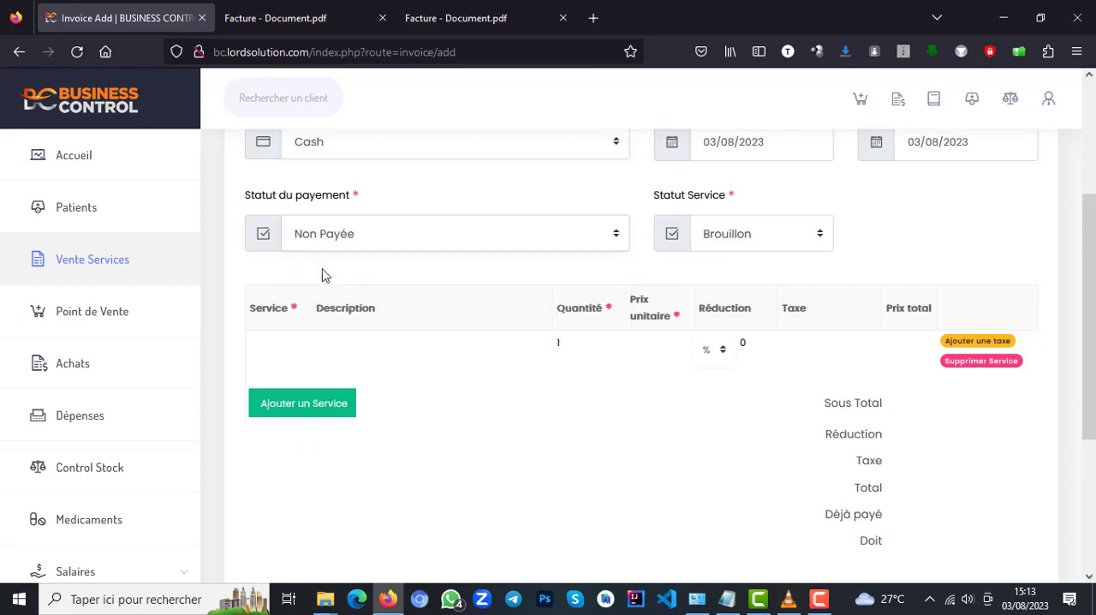
Add the existing services consultation and Pansements adhésifs to the sale as two separate lines.
{"action": "left_click", "coordinate": [277, 341]}
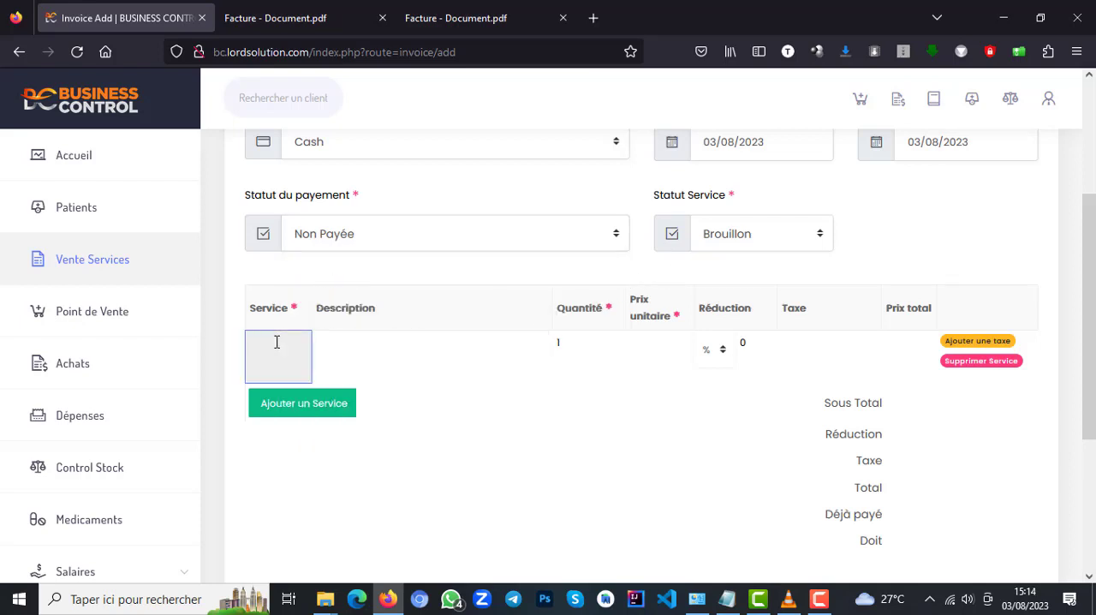
{"action": "type", "text": "con"}
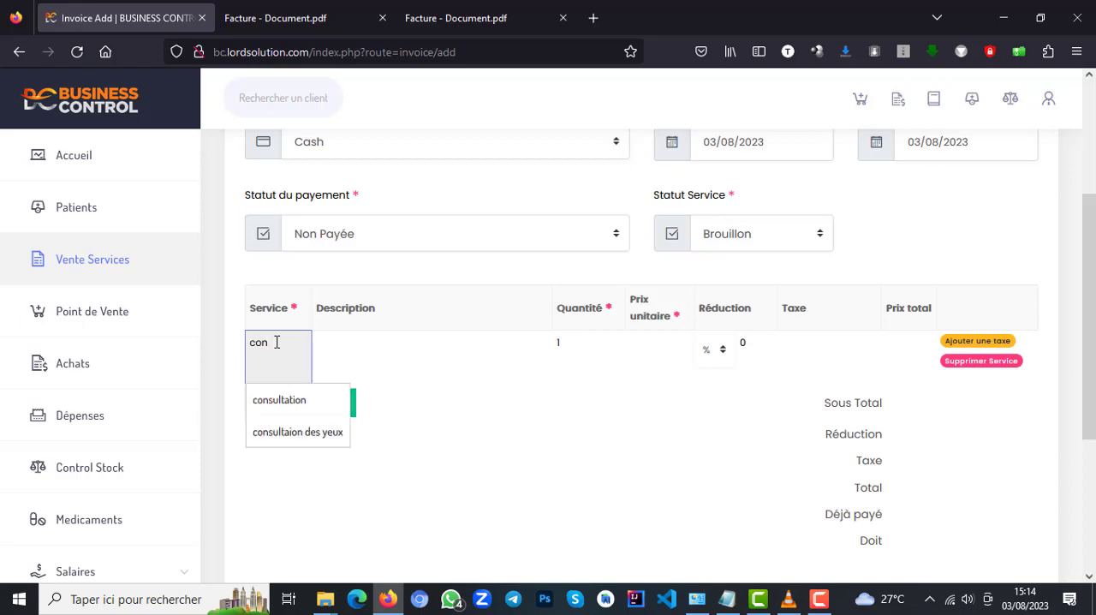
{"action": "left_click", "coordinate": [304, 402]}
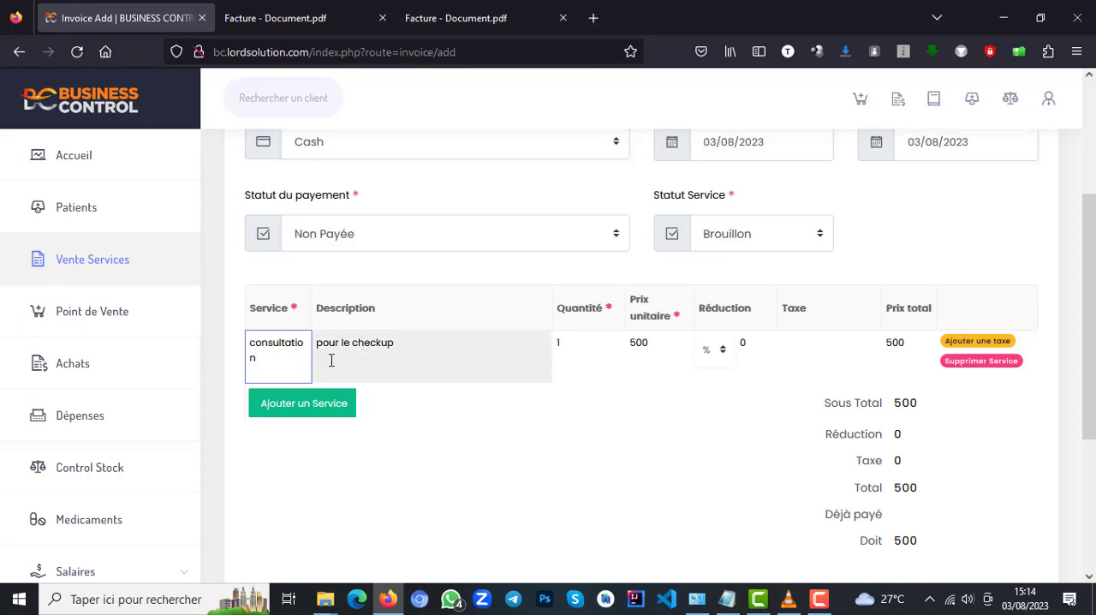
{"action": "left_click", "coordinate": [341, 409]}
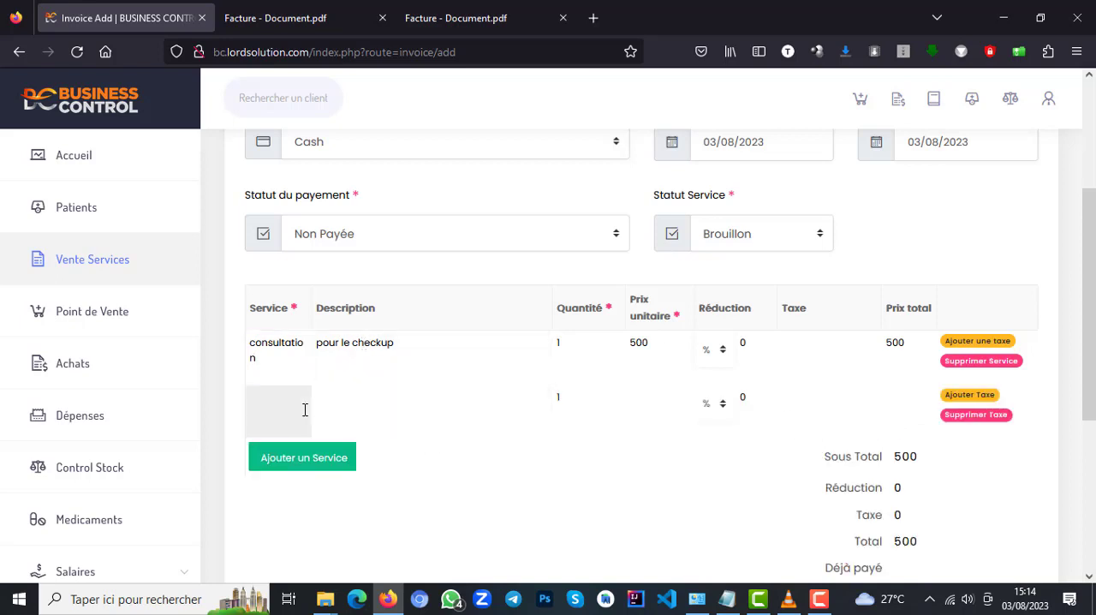
{"action": "left_click", "coordinate": [284, 418]}
{"action": "type", "text": "pan"}
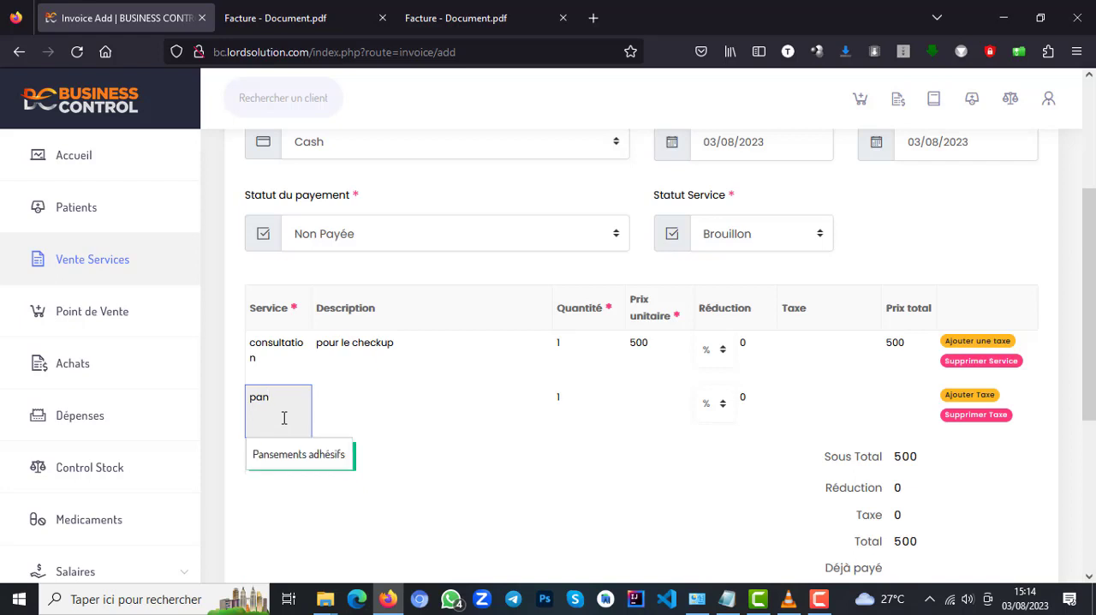
{"action": "left_click", "coordinate": [314, 459]}
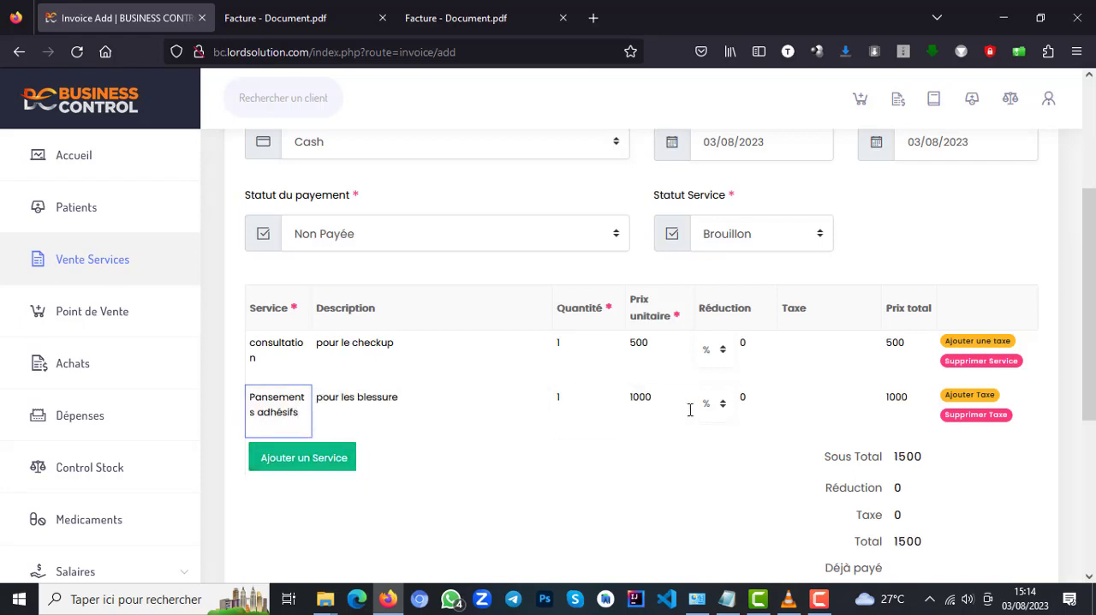
Save the service sale and generate the printable PDF of its invoice.
{"action": "left_click_drag", "start_coordinate": [1093, 226], "coordinate": [1093, 416]}
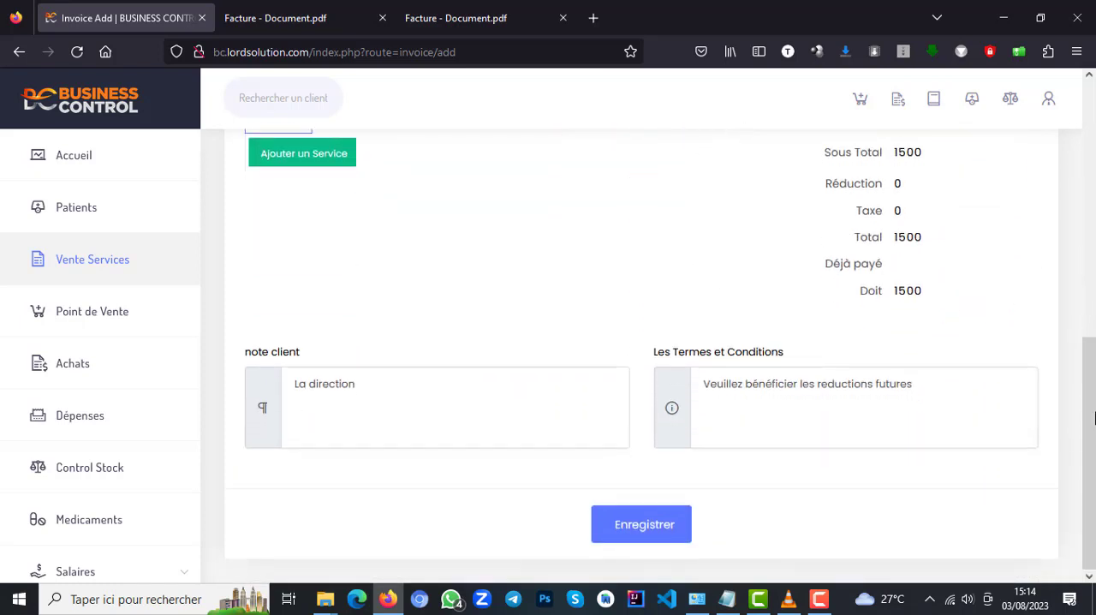
{"action": "left_click", "coordinate": [671, 523]}
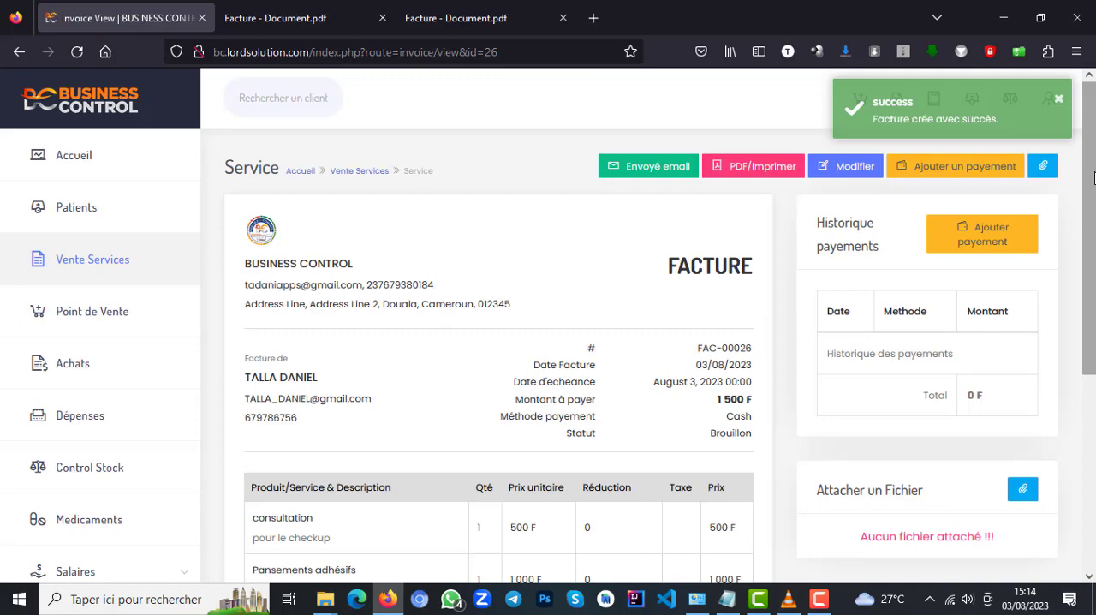
{"action": "mouse_move", "coordinate": [1092, 177]}
{"action": "left_mouse_down"}
{"action": "mouse_move", "coordinate": [1083, 349]}
{"action": "mouse_move", "coordinate": [1093, 188]}
{"action": "left_mouse_up"}
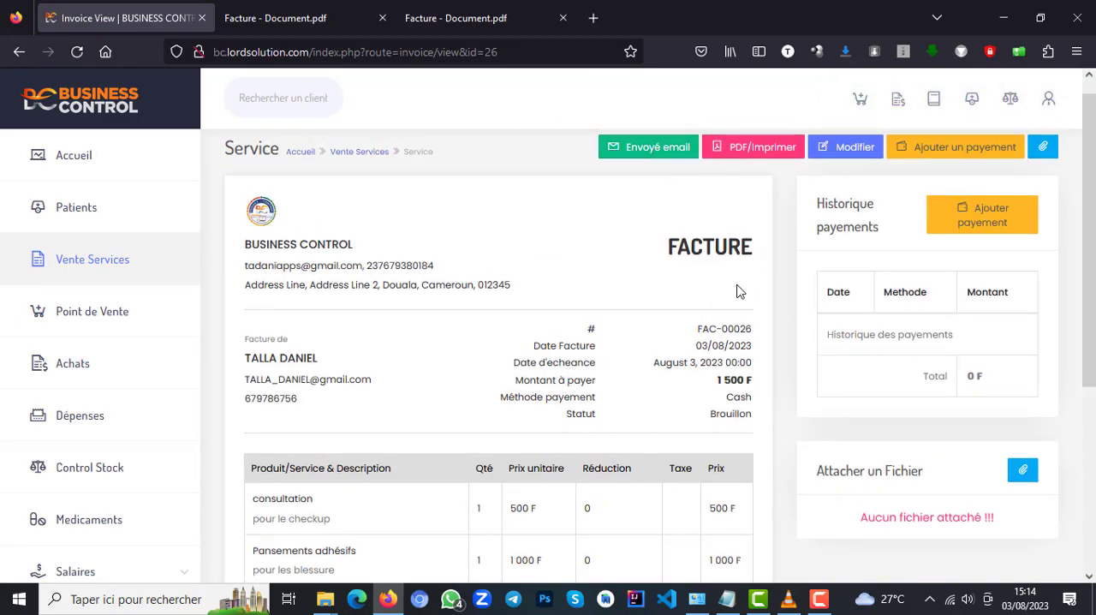
{"action": "left_click", "coordinate": [772, 150]}
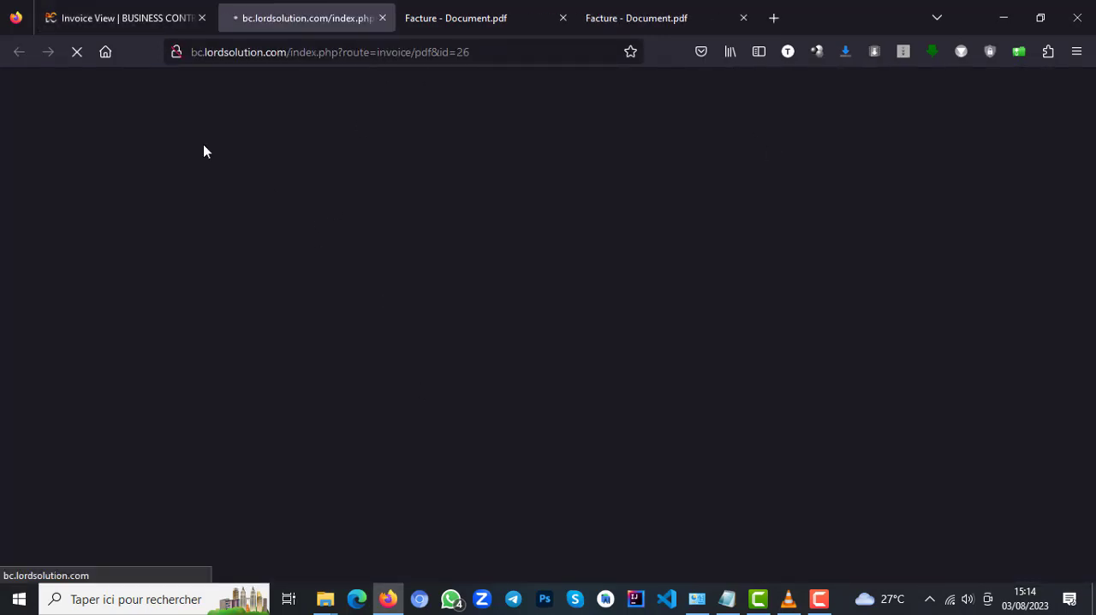
Start a new sale under Point de Vente and fill in the client details by finding the existing client by name.
{"action": "left_click", "coordinate": [129, 21]}
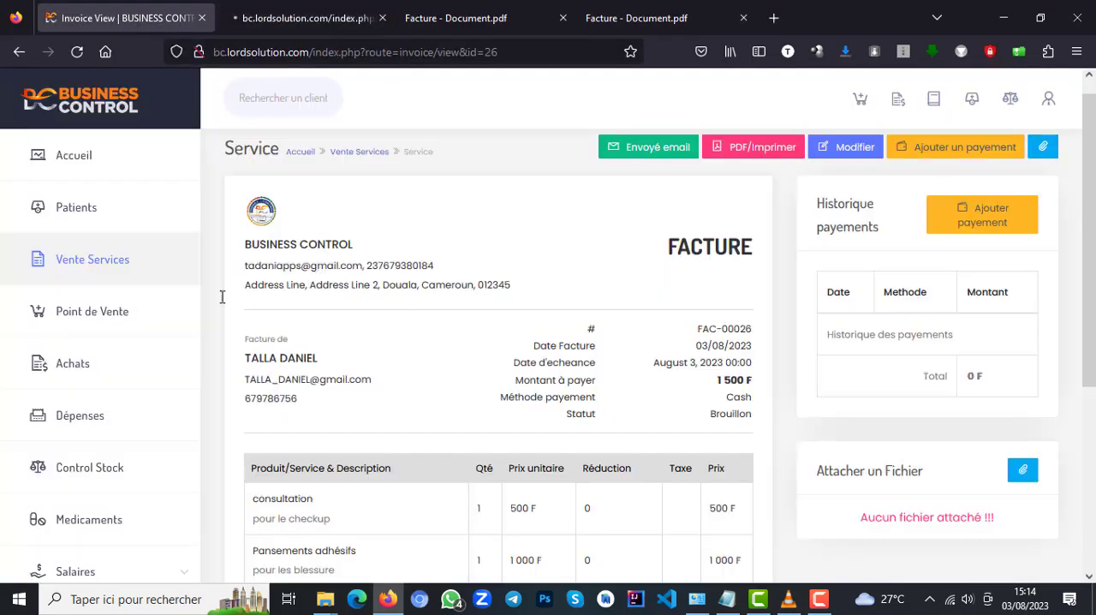
{"action": "left_click", "coordinate": [104, 323]}
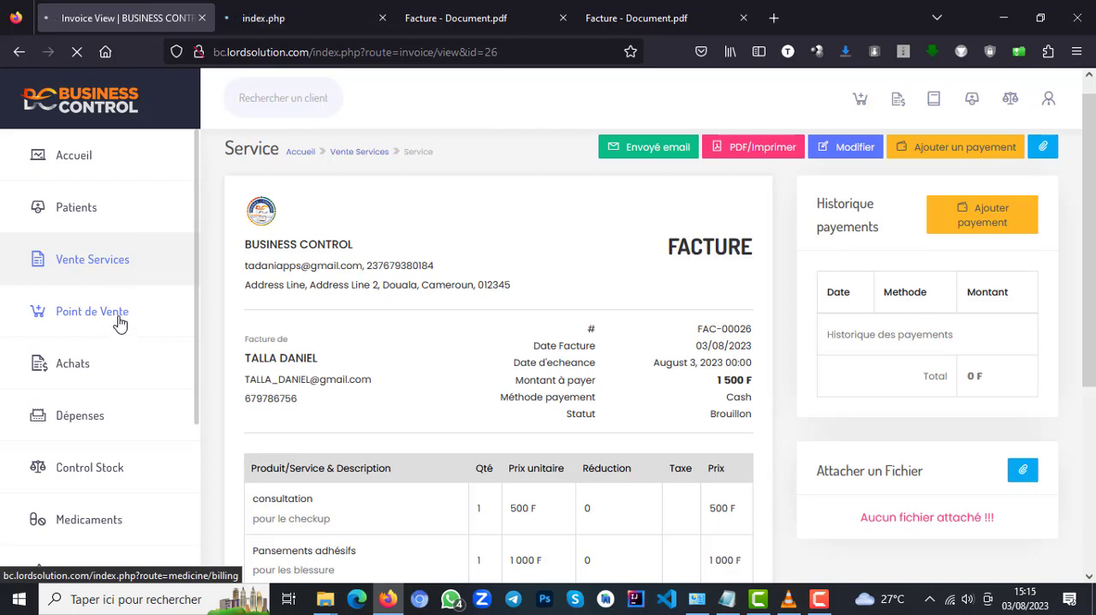
{"action": "left_click", "coordinate": [120, 321]}
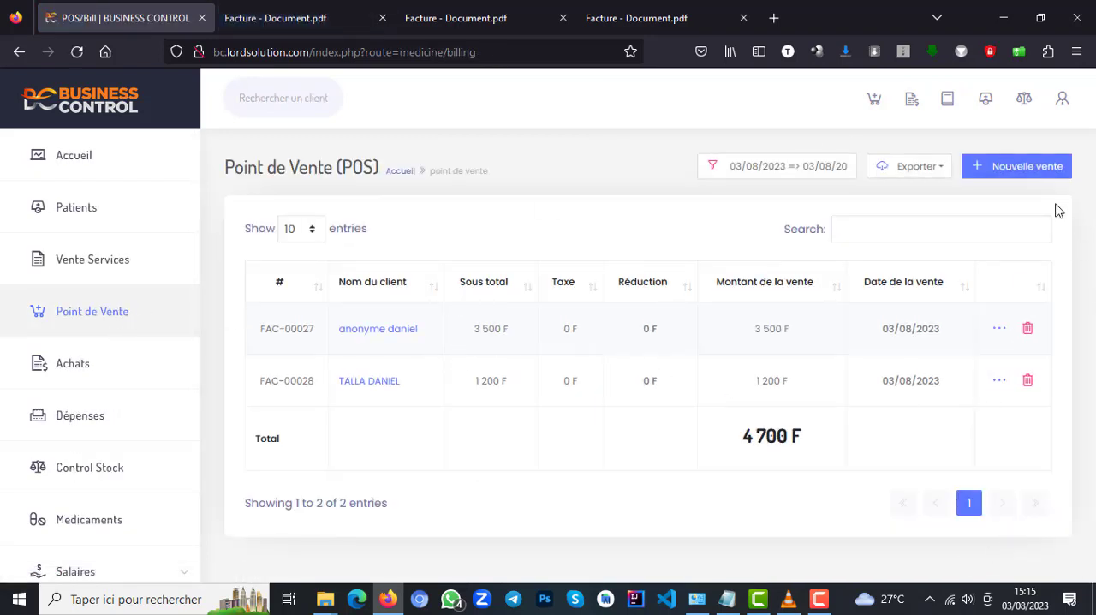
{"action": "left_click", "coordinate": [1024, 175]}
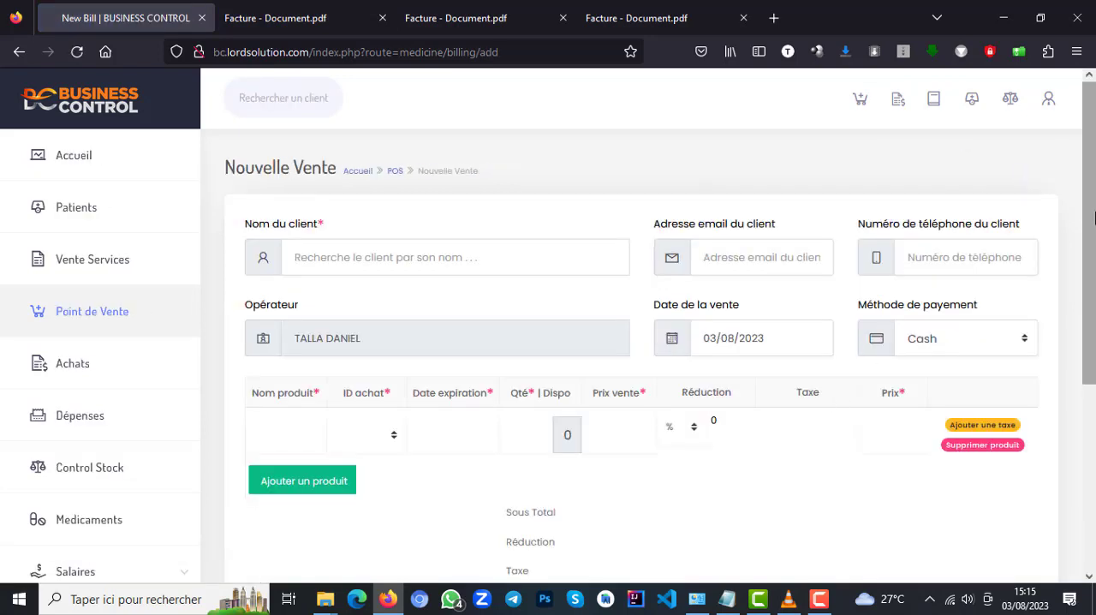
{"action": "left_click", "coordinate": [470, 258]}
{"action": "type", "text": "ta"}
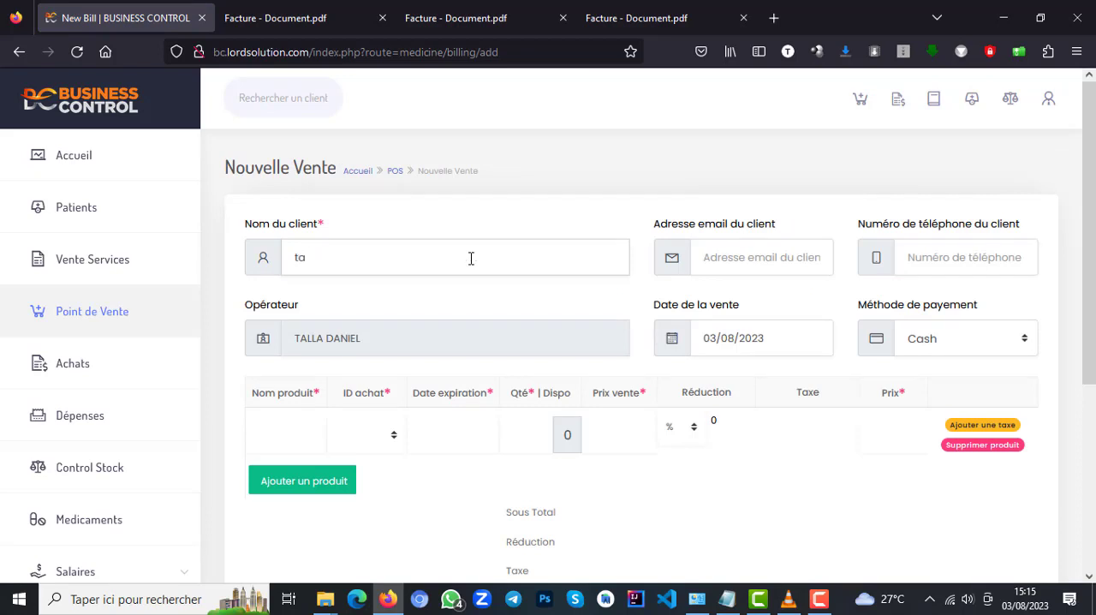
{"action": "type", "text": "lla"}
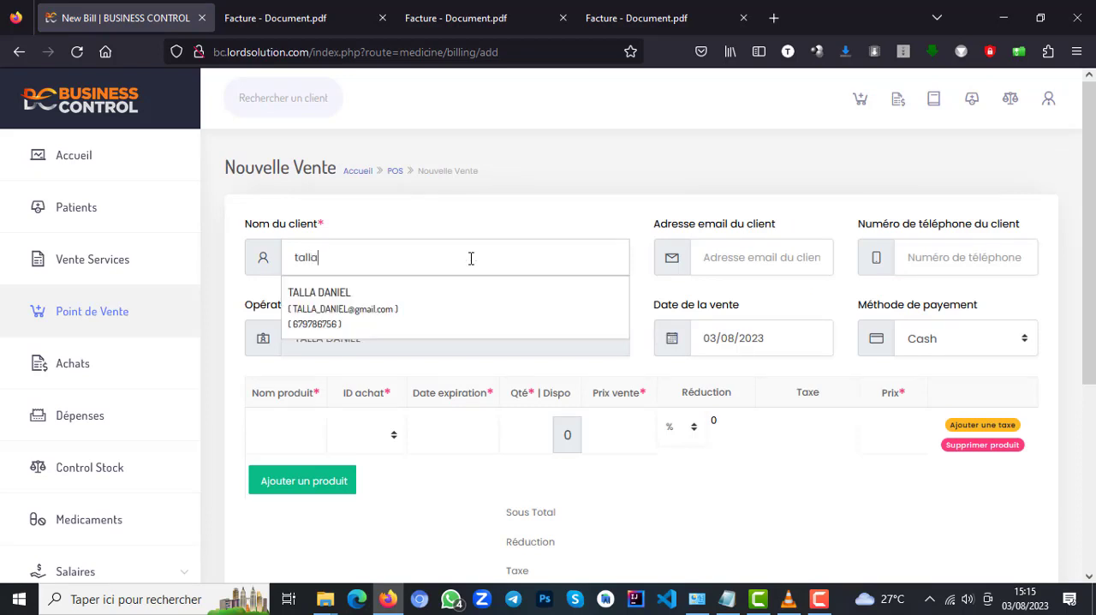
{"action": "left_click", "coordinate": [356, 317]}
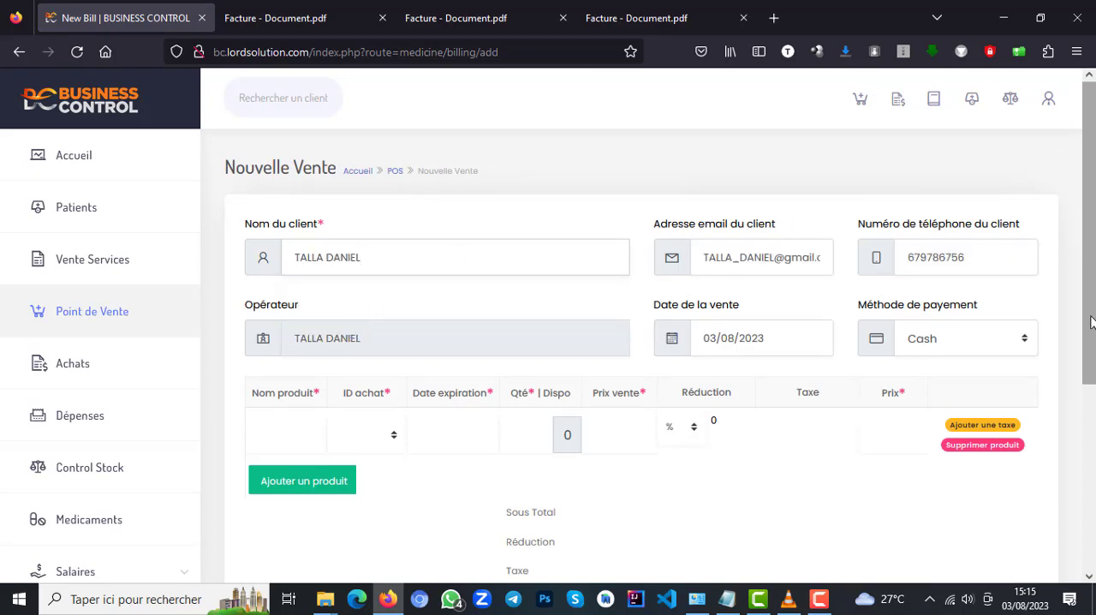
Add the product athmether 500 to the sale with purchase ID 1 and a quantity of 2.
{"action": "left_click_drag", "start_coordinate": [1090, 322], "coordinate": [1085, 428]}
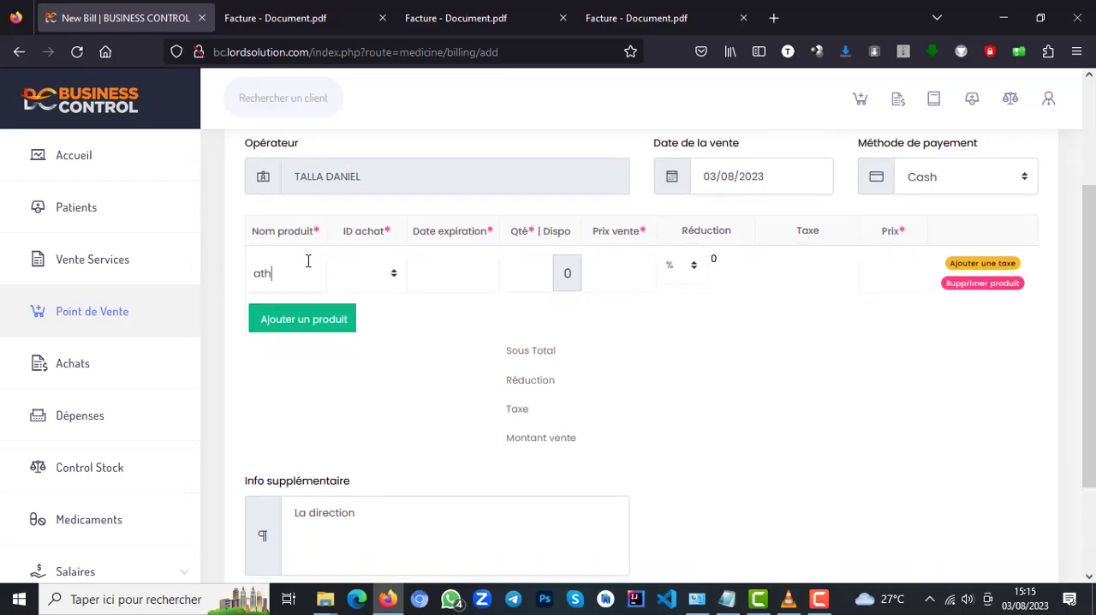
{"action": "type", "text": "mether 50"}
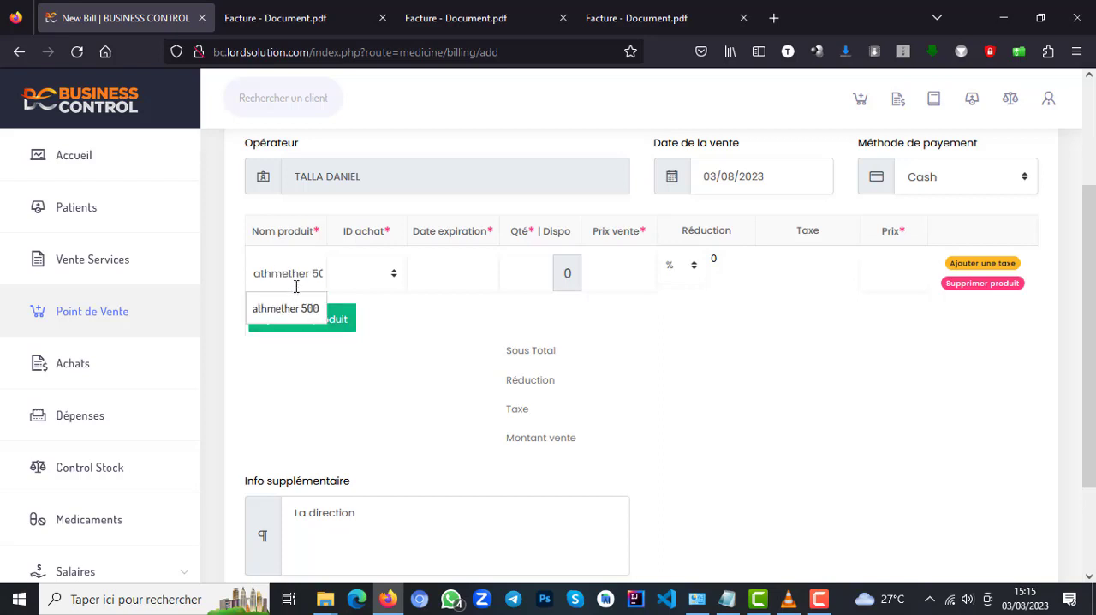
{"action": "left_click", "coordinate": [291, 315]}
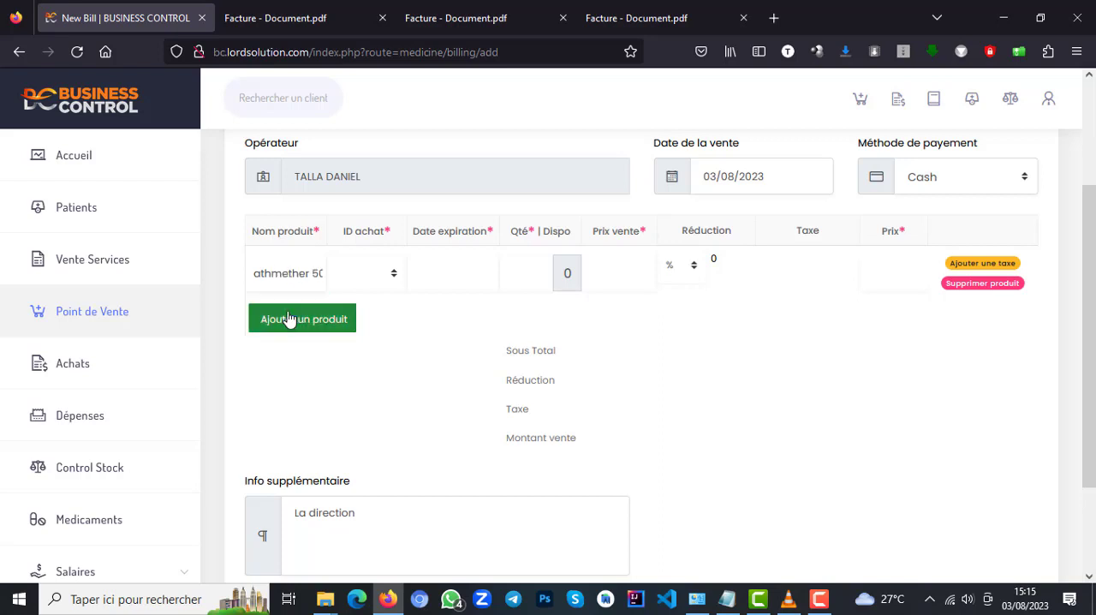
{"action": "left_click", "coordinate": [393, 281]}
{"action": "left_click", "coordinate": [369, 325]}
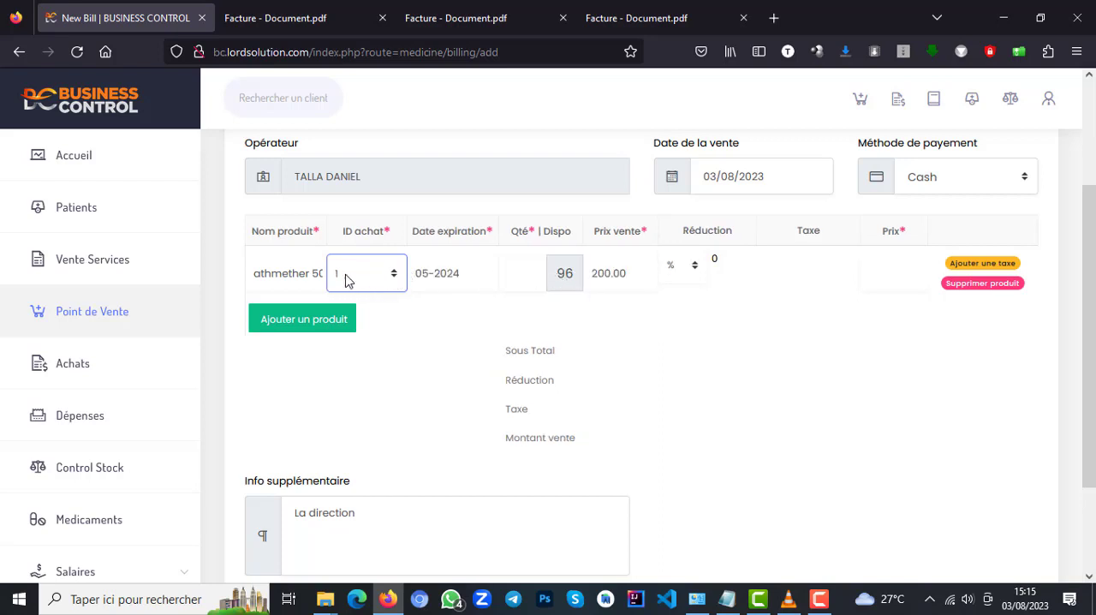
{"action": "left_click", "coordinate": [531, 272]}
{"action": "type", "text": "2"}
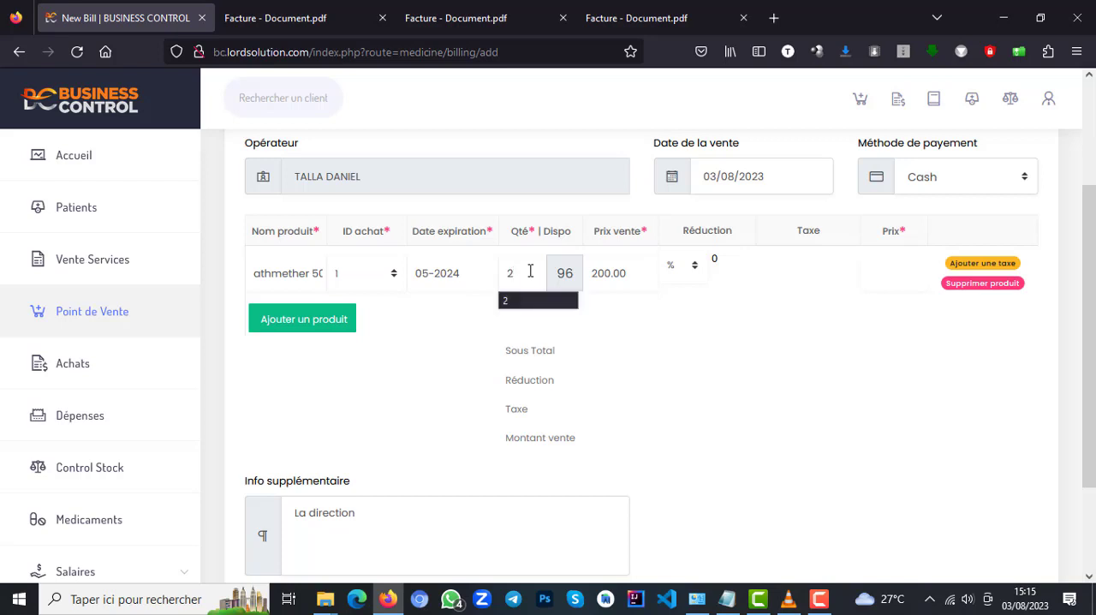
Add a second product line for Paracétamol with purchase ID 1 and a quantity of 1.
{"action": "left_click", "coordinate": [297, 318]}
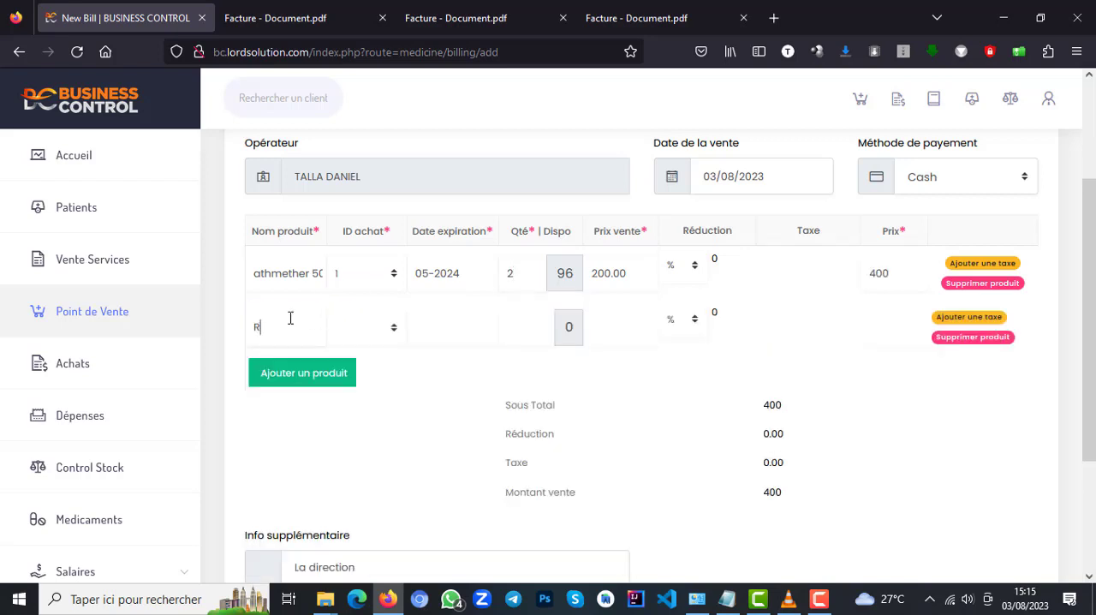
{"action": "type", "text": "PR"}
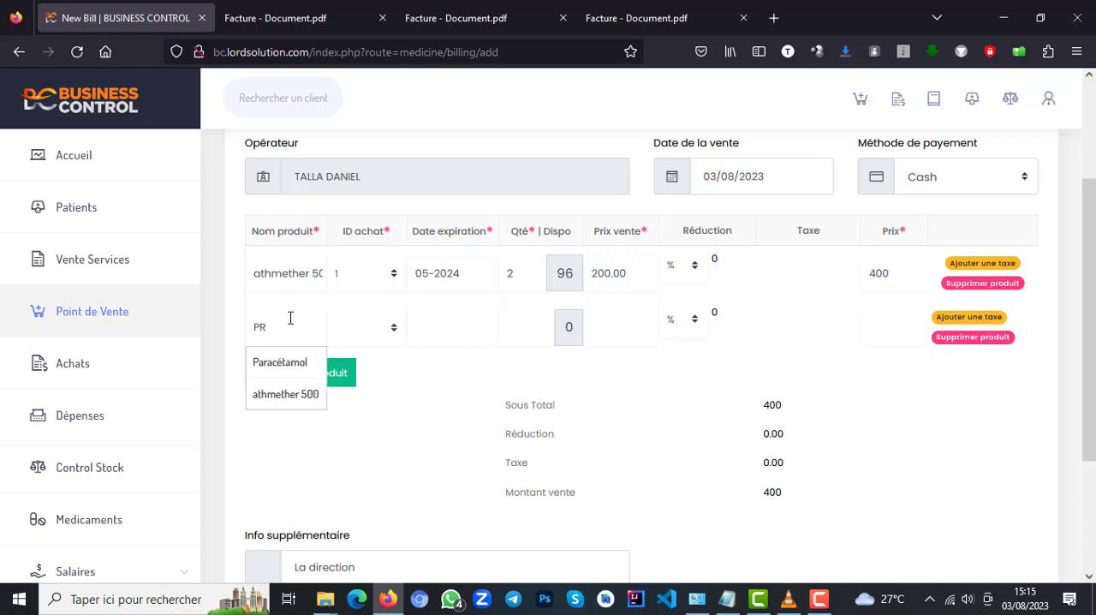
{"action": "key", "text": "BackSpace"}
{"action": "type", "text": "A"}
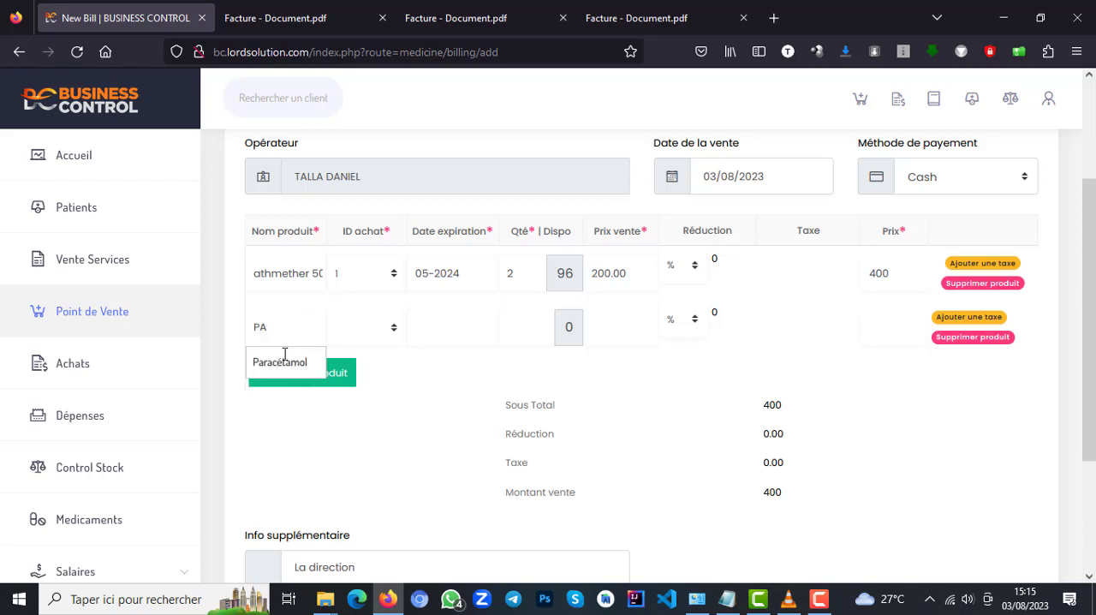
{"action": "left_click", "coordinate": [297, 373]}
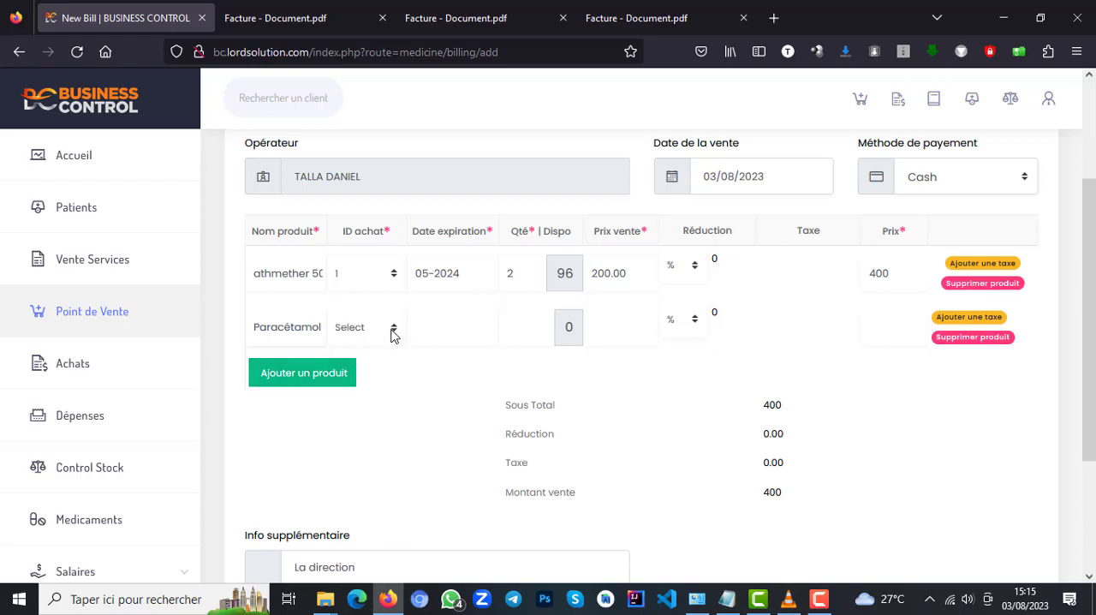
{"action": "left_click", "coordinate": [392, 334]}
{"action": "left_click", "coordinate": [351, 383]}
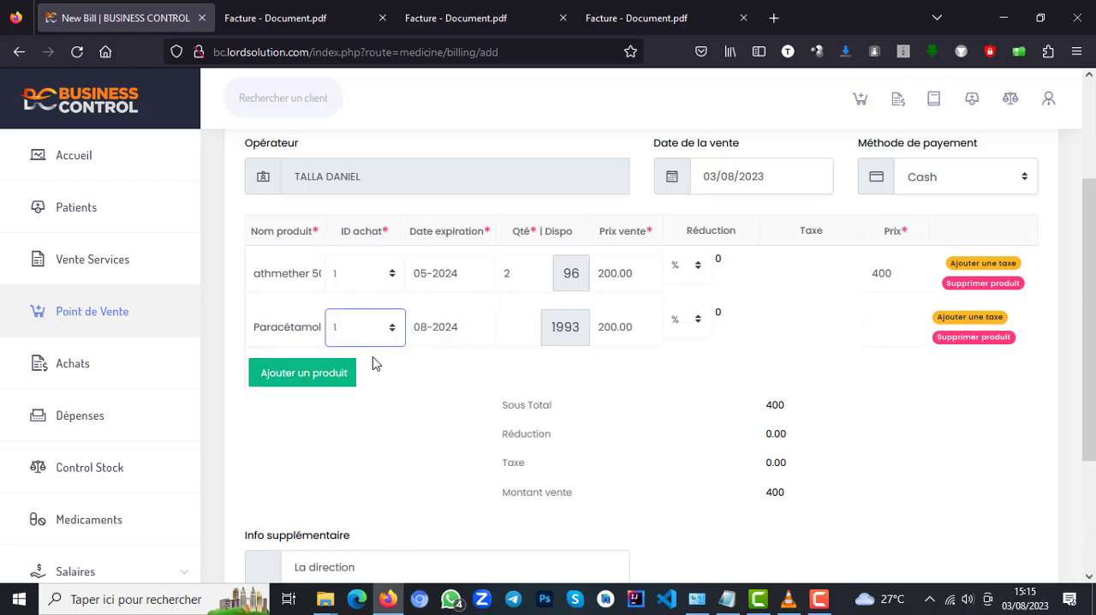
{"action": "left_click", "coordinate": [516, 322]}
{"action": "type", "text": "1"}
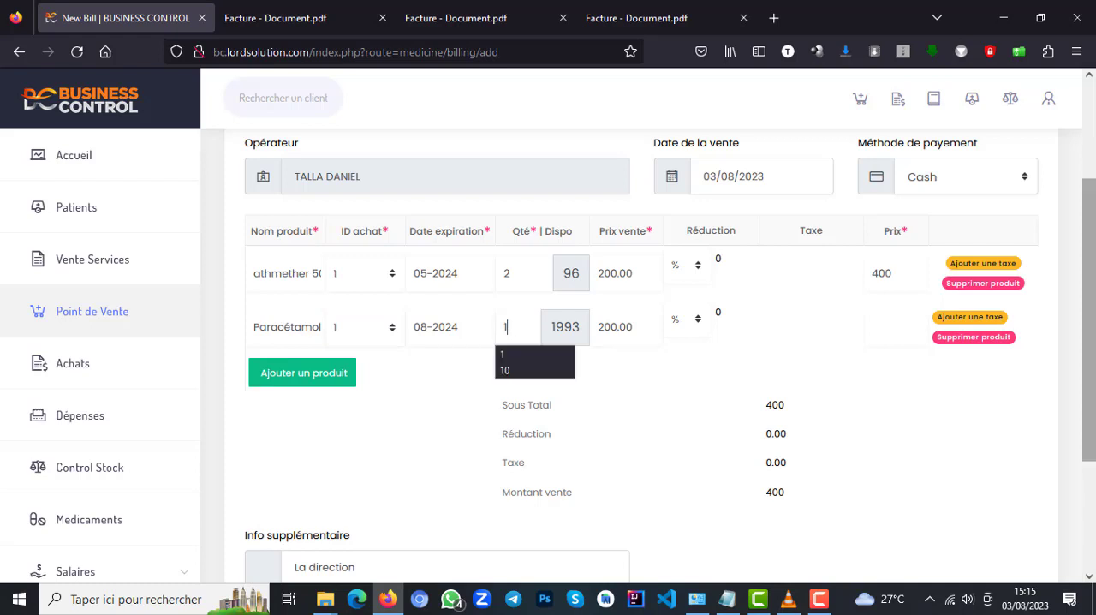
Save the product sale, look over its details and generate the PDF of its invoice.
{"action": "scroll", "coordinate": [1089, 272], "scroll_direction": "down", "scroll_amount": 4}
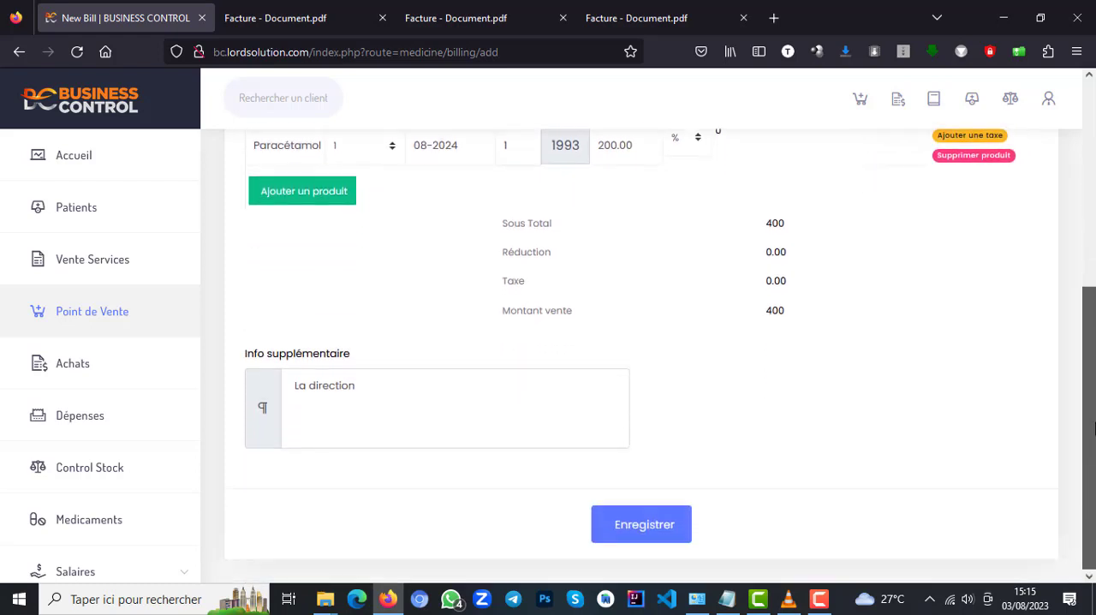
{"action": "left_click", "coordinate": [648, 535]}
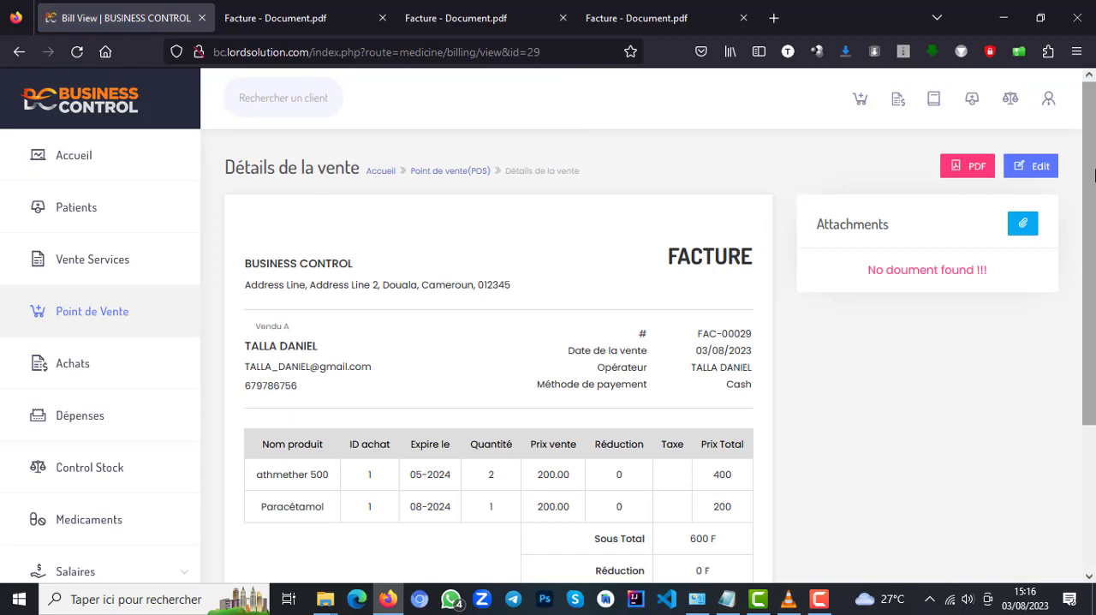
{"action": "scroll", "coordinate": [1089, 251], "scroll_direction": "down", "scroll_amount": 1}
{"action": "scroll", "coordinate": [1090, 251], "scroll_direction": "down", "scroll_amount": 2}
{"action": "scroll", "coordinate": [1028, 214], "scroll_direction": "up", "scroll_amount": 2}
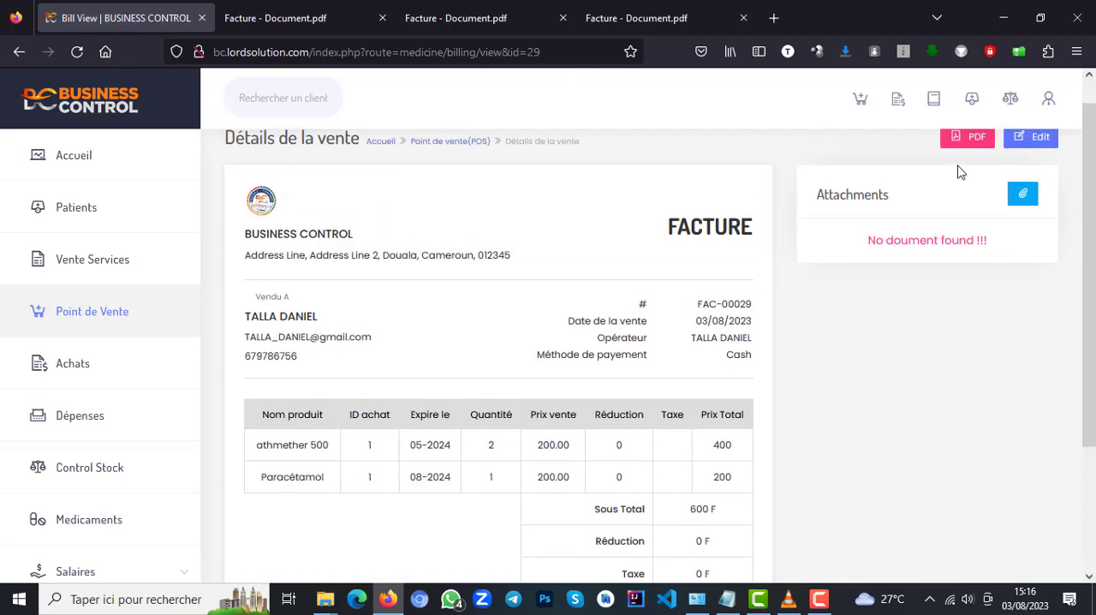
{"action": "scroll", "coordinate": [1066, 184], "scroll_direction": "up", "scroll_amount": 1}
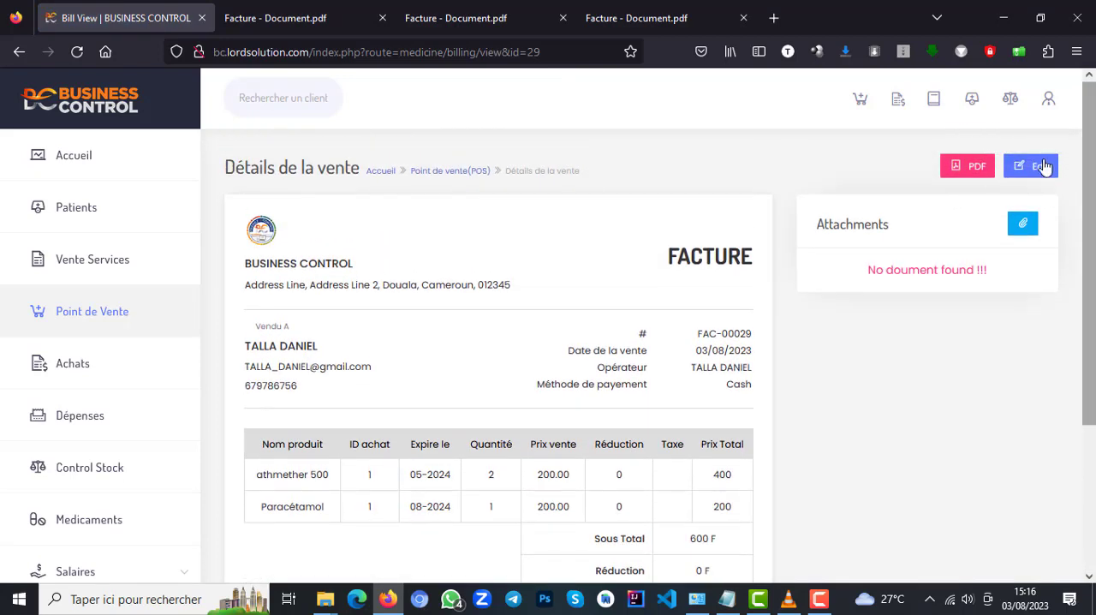
{"action": "left_click", "coordinate": [967, 165]}
Examine the previously generated service invoice PDF down to its totals and amount paid.
{"action": "left_click", "coordinate": [446, 24]}
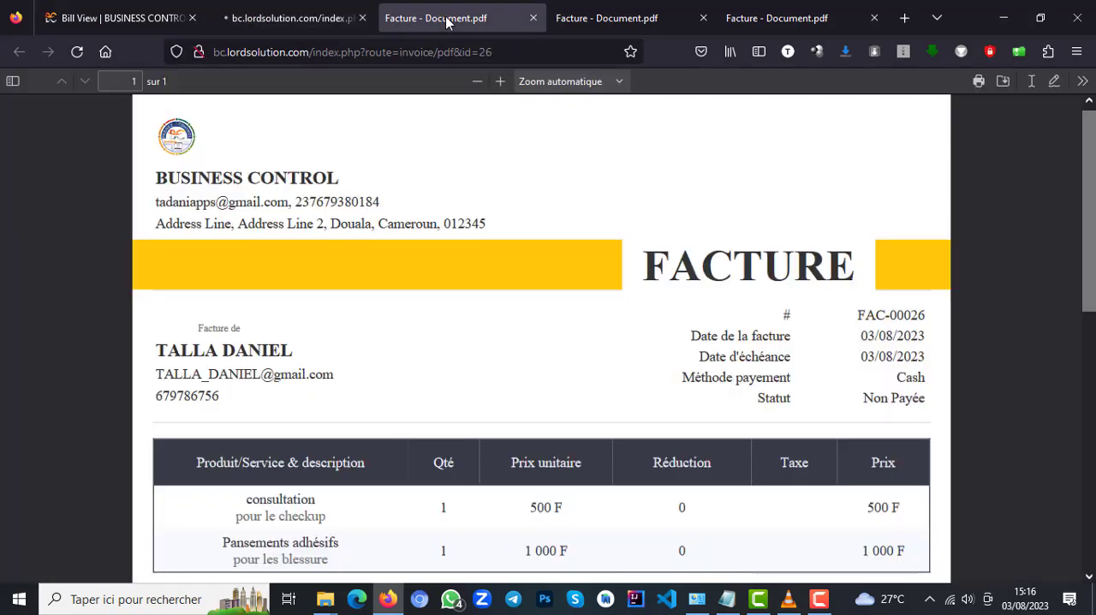
{"action": "left_click_drag", "start_coordinate": [1091, 210], "coordinate": [1093, 324]}
{"action": "scroll", "coordinate": [1093, 324], "scroll_direction": "up", "scroll_amount": 2}
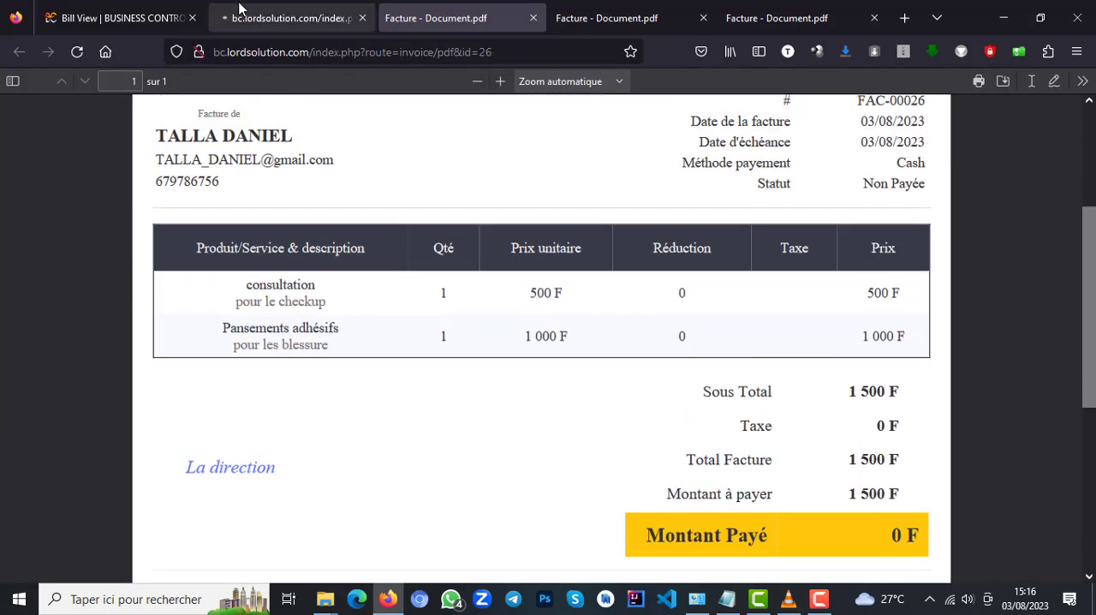
{"action": "left_click", "coordinate": [262, 17]}
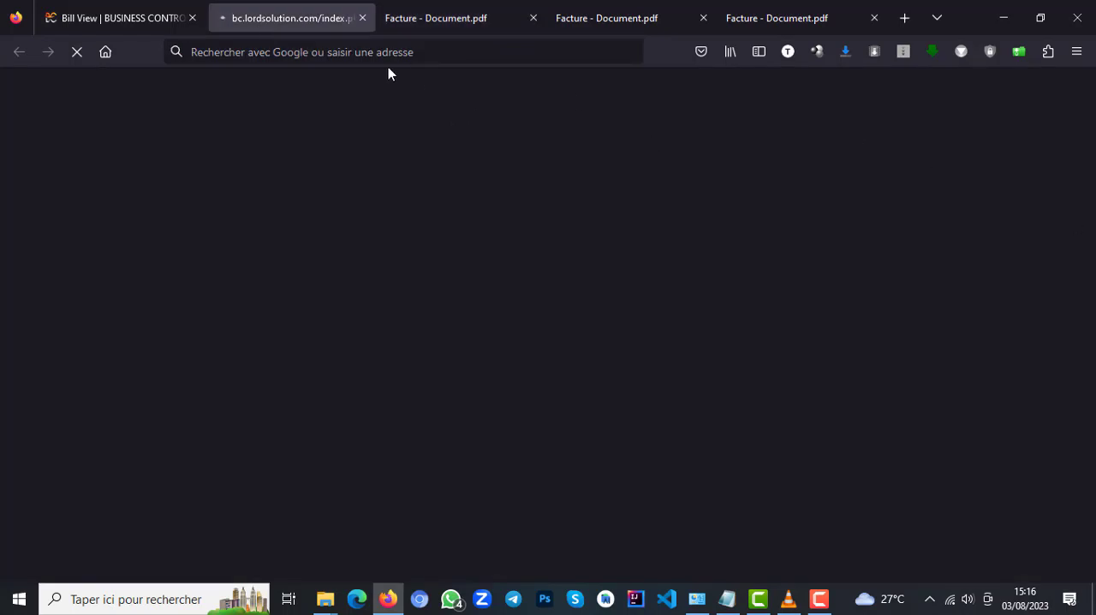
Return to the sale details and open the Réglage système page under Réglages.
{"action": "left_click", "coordinate": [128, 19]}
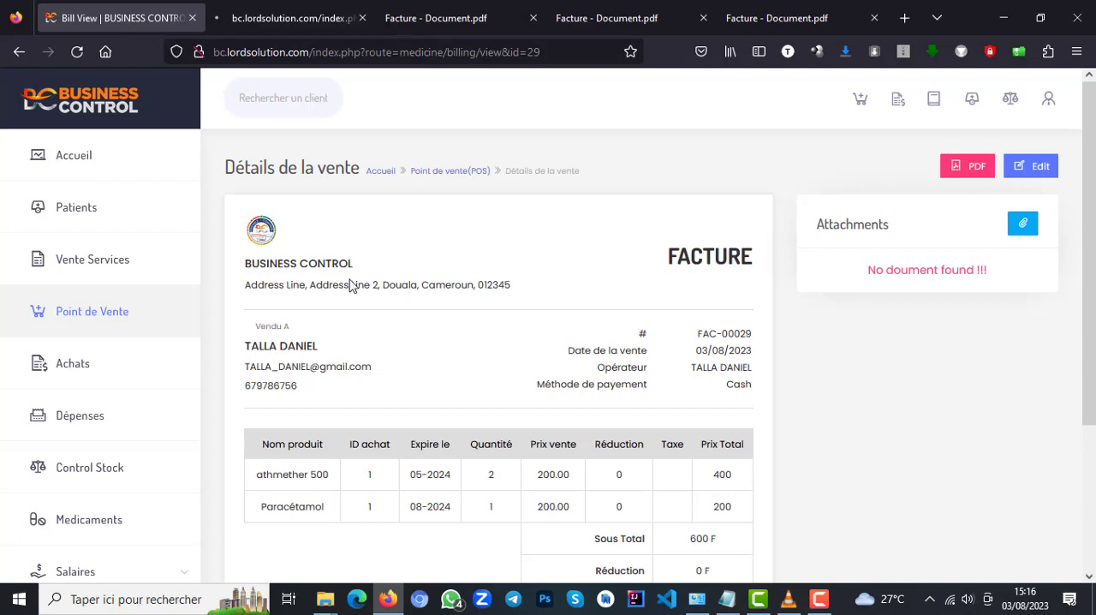
{"action": "left_click_drag", "start_coordinate": [194, 296], "coordinate": [192, 500]}
{"action": "left_click", "coordinate": [130, 526]}
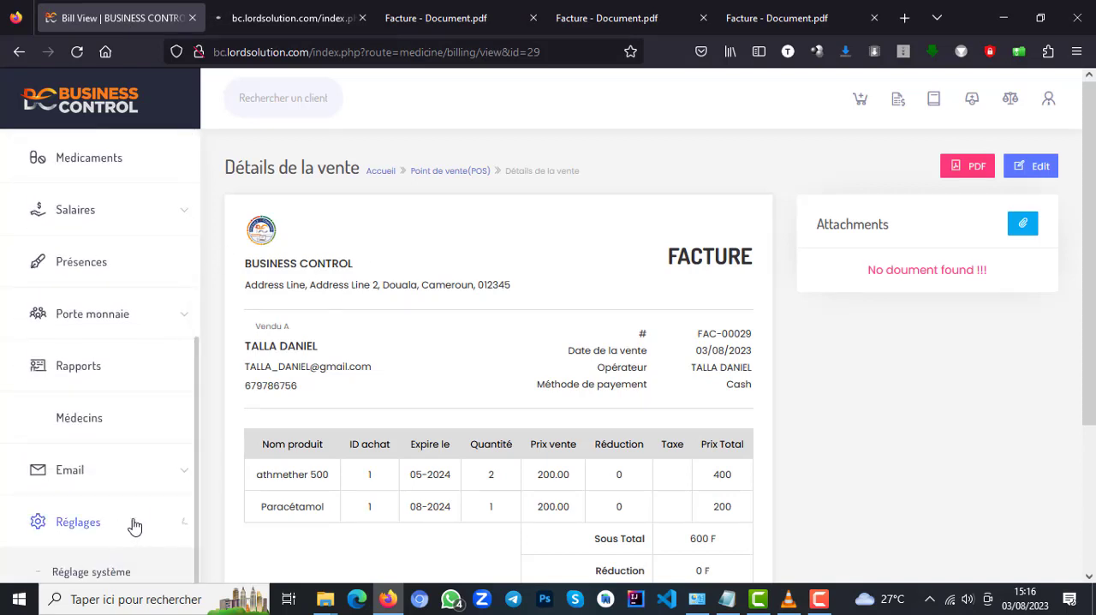
{"action": "left_click", "coordinate": [120, 574]}
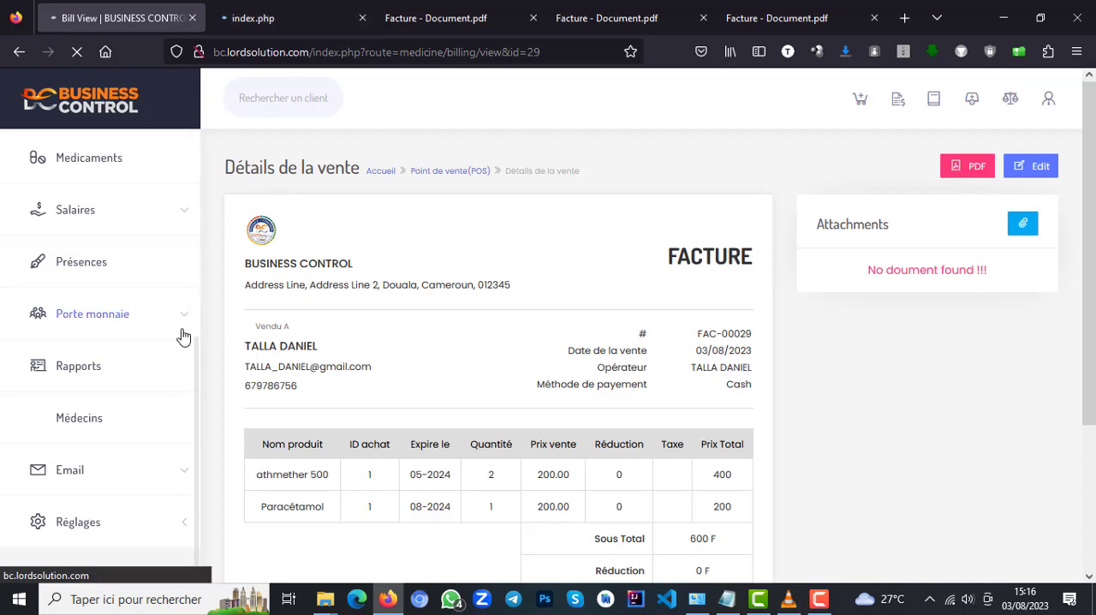
{"action": "left_click_drag", "start_coordinate": [192, 353], "coordinate": [191, 425]}
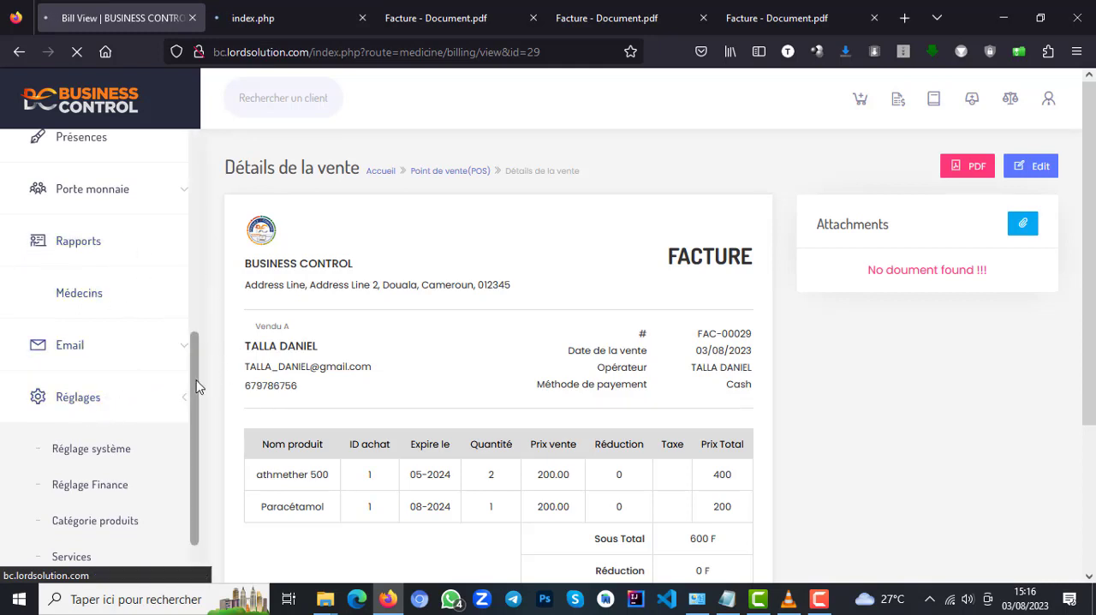
{"action": "left_click_drag", "start_coordinate": [194, 396], "coordinate": [195, 195]}
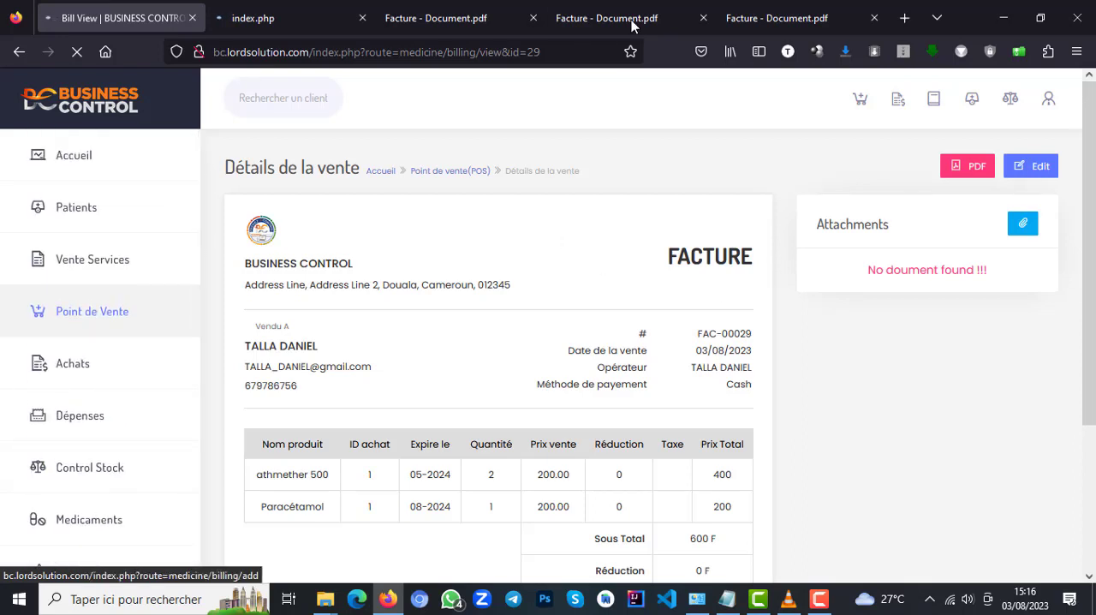
View the product sale's invoice PDF alongside the earlier service invoice.
{"action": "left_click", "coordinate": [292, 24]}
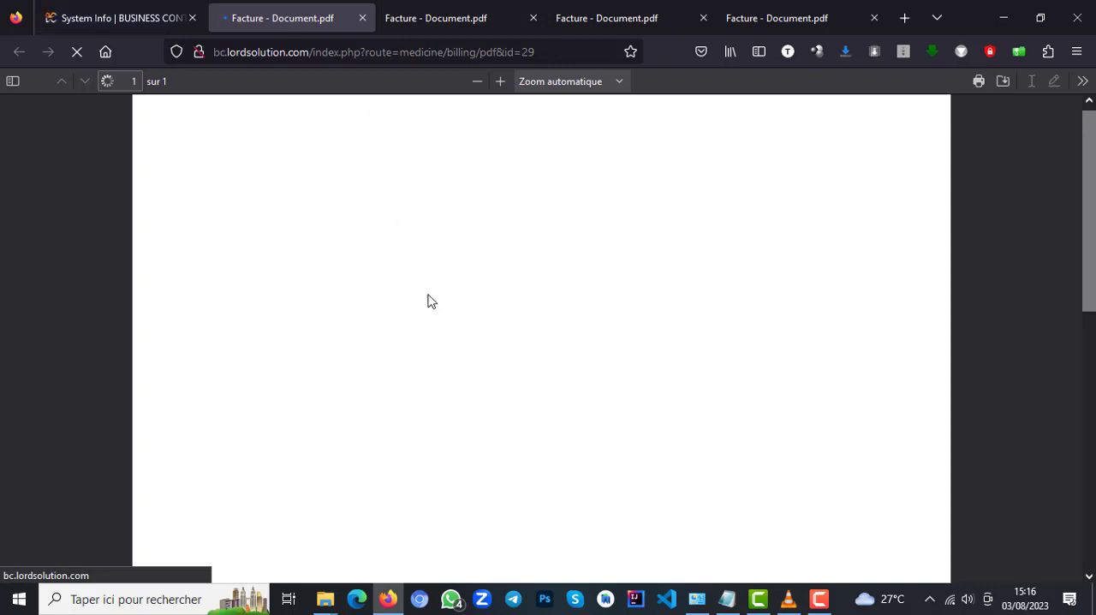
{"action": "left_click", "coordinate": [432, 18]}
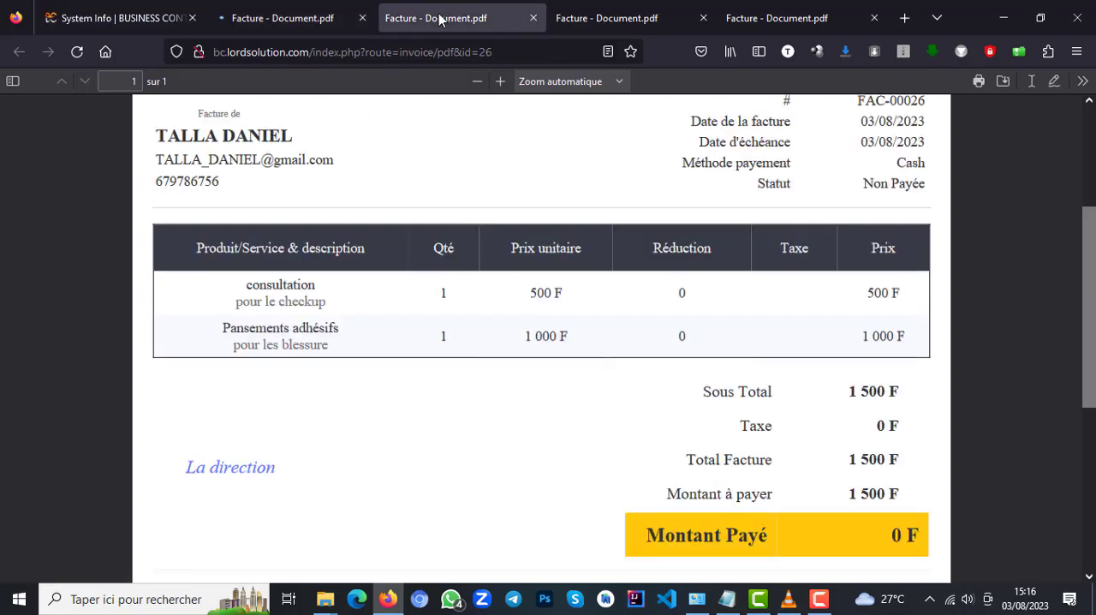
{"action": "left_click", "coordinate": [295, 18]}
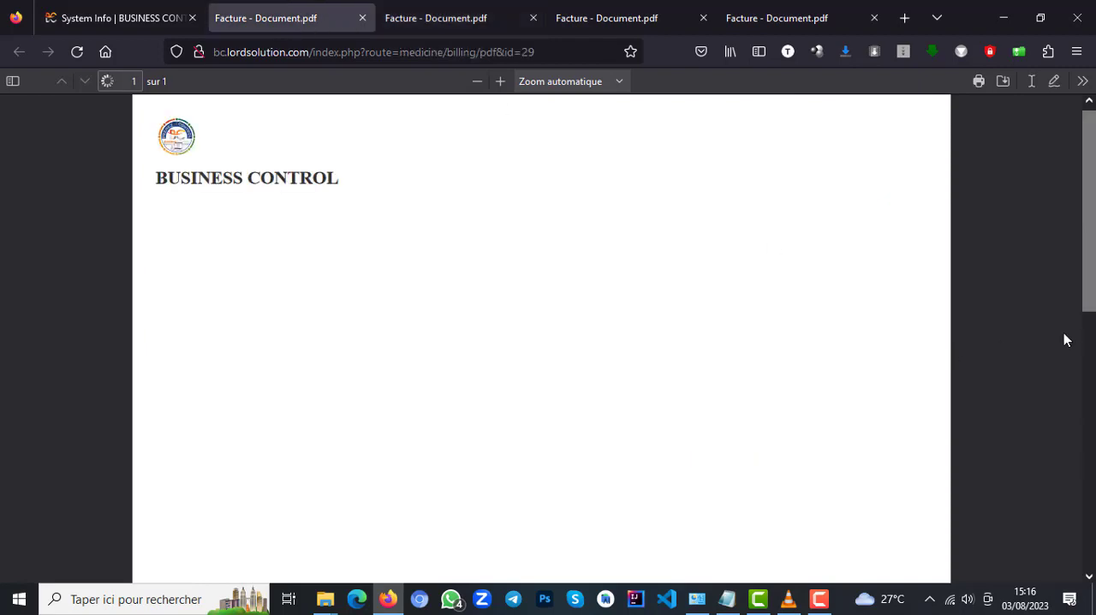
{"action": "left_click_drag", "start_coordinate": [1091, 247], "coordinate": [1088, 219]}
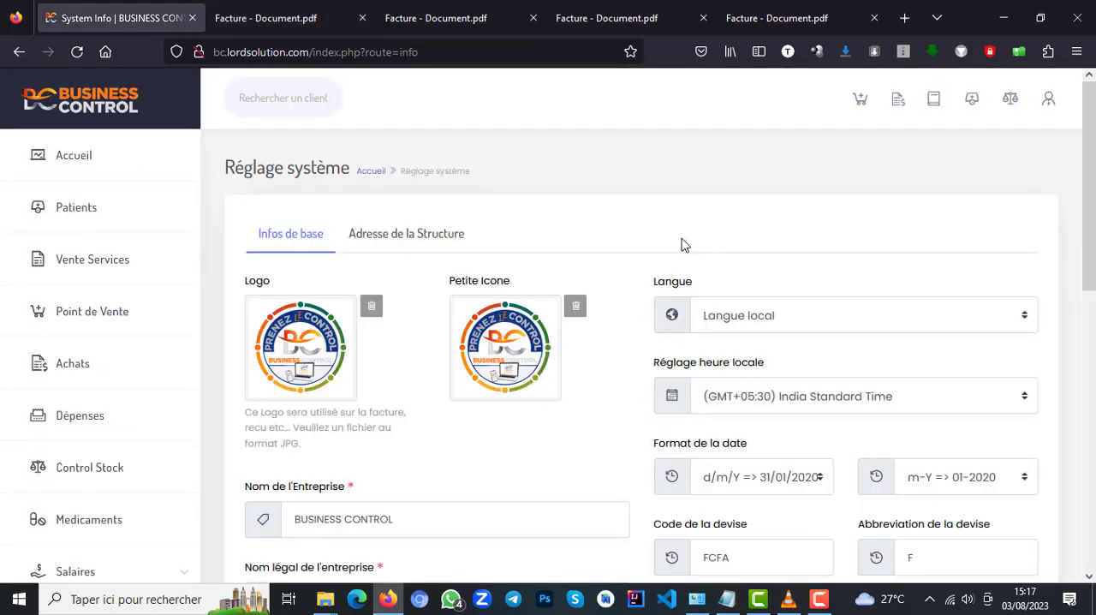
Look through the Réglage système page, from the basic company information to the invoice prefix and Modèle de Facture options.
{"action": "left_click_drag", "start_coordinate": [1083, 255], "coordinate": [1070, 589]}
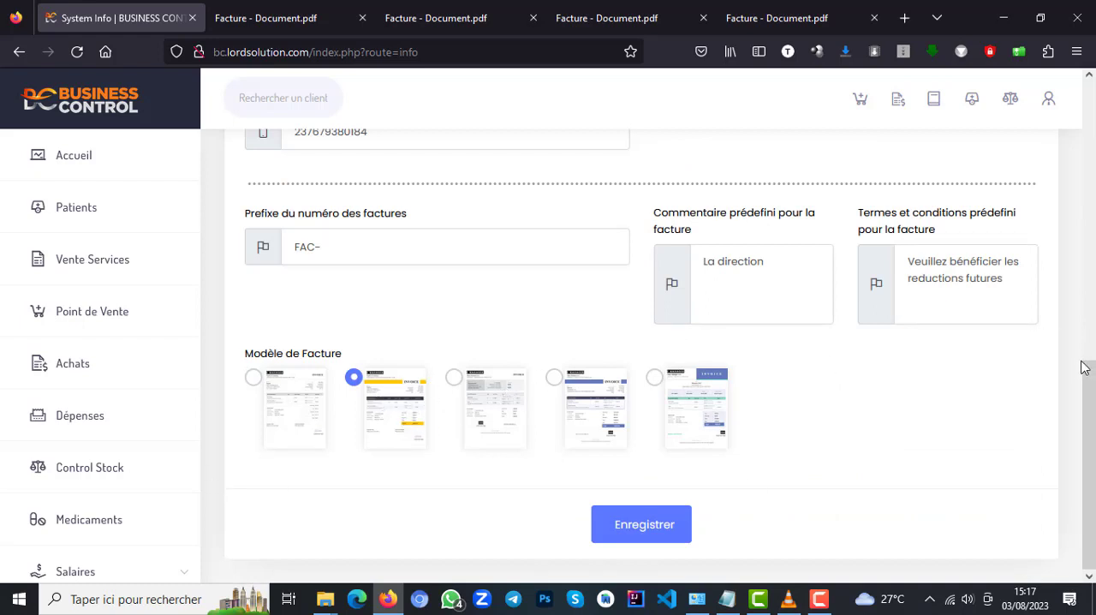
{"action": "left_click_drag", "start_coordinate": [1084, 367], "coordinate": [1088, 103]}
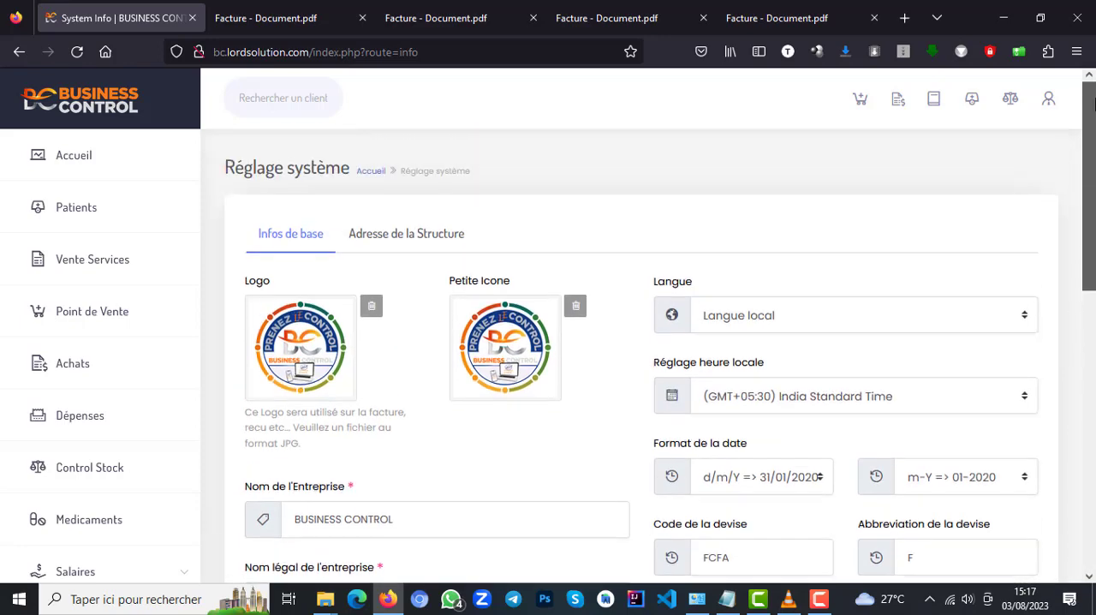